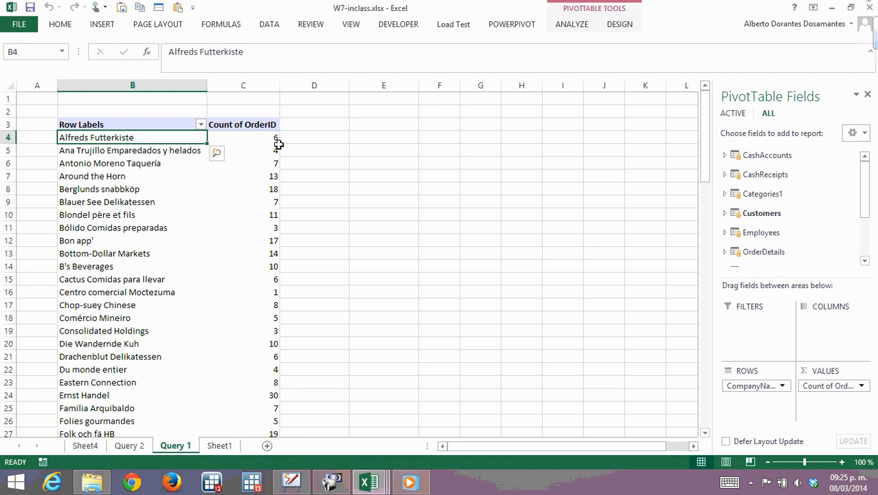
Switch from the Query 1 pivot table to the PowerPivot window of W7-inclass.xlsx.
{"action": "mouse_move", "coordinate": [270, 149]}
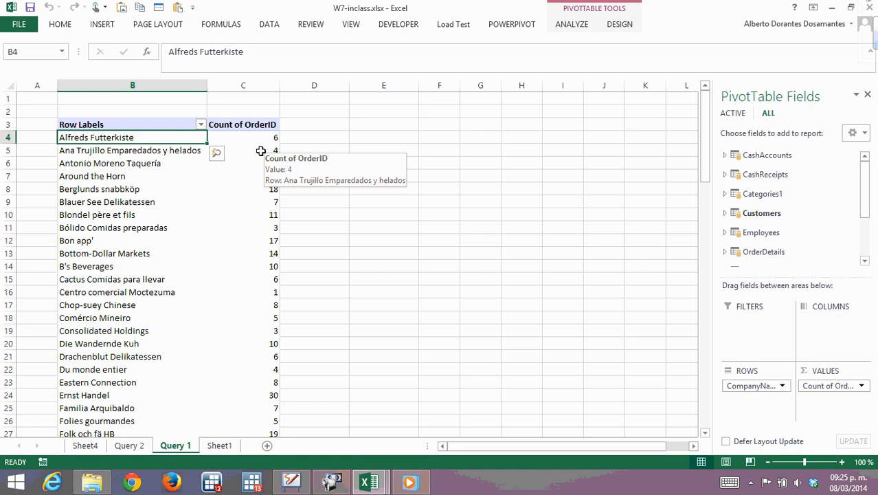
{"action": "left_click", "coordinate": [254, 173]}
{"action": "mouse_move", "coordinate": [385, 485]}
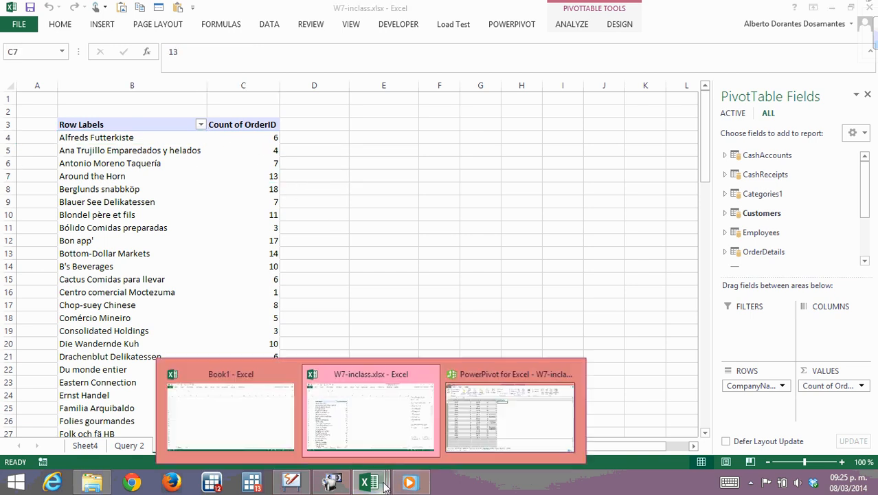
{"action": "left_click", "coordinate": [494, 417]}
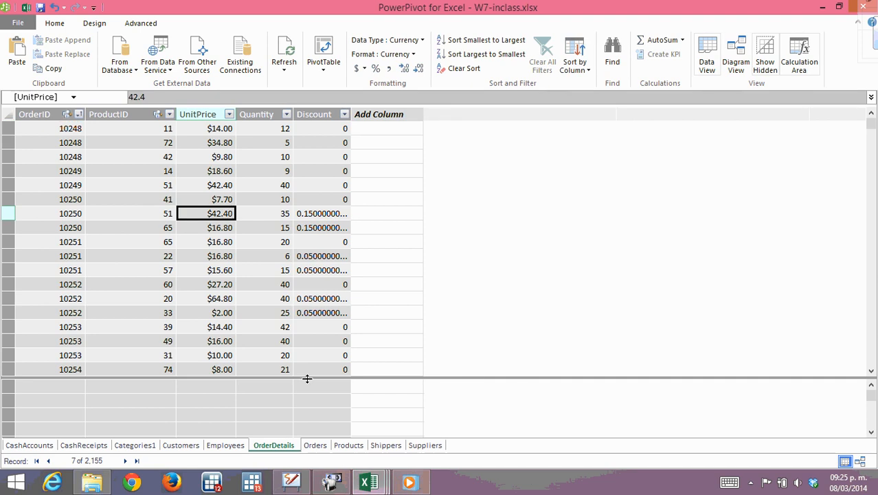
Look through the Orders, OrderDetails, Employees, Customers, Categories1, CashReceipts and CashAccounts tables of the data model.
{"action": "left_click", "coordinate": [317, 445]}
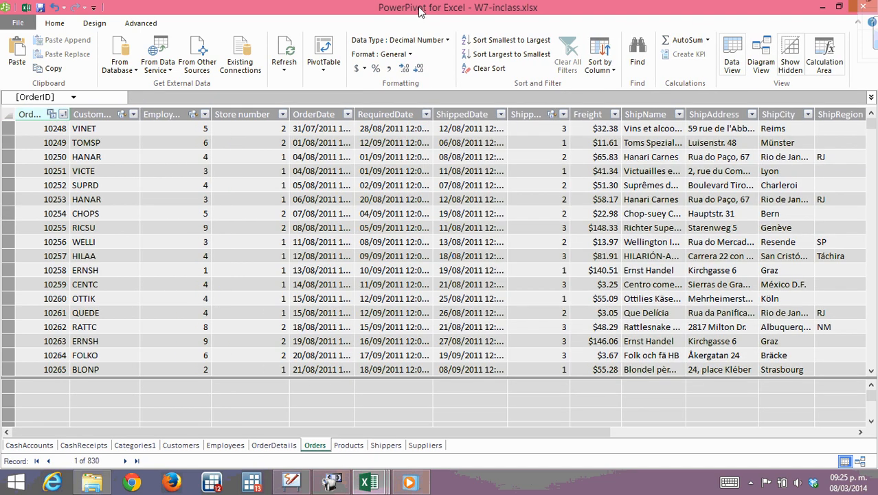
{"action": "left_click", "coordinate": [229, 228]}
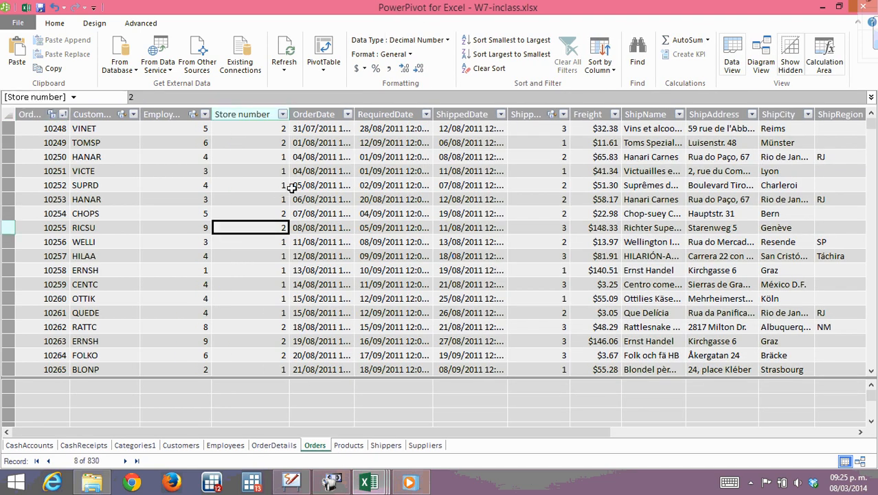
{"action": "left_click", "coordinate": [470, 200]}
{"action": "left_click", "coordinate": [274, 446]}
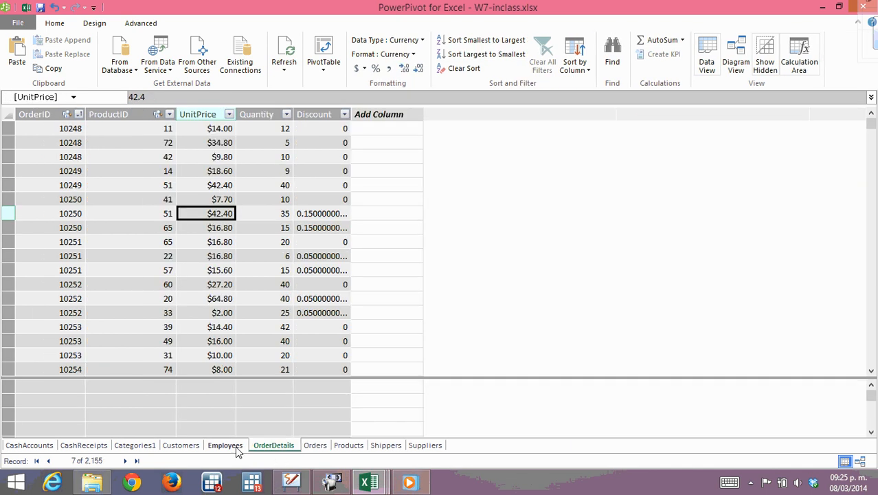
{"action": "left_click", "coordinate": [225, 445]}
{"action": "left_click", "coordinate": [182, 446]}
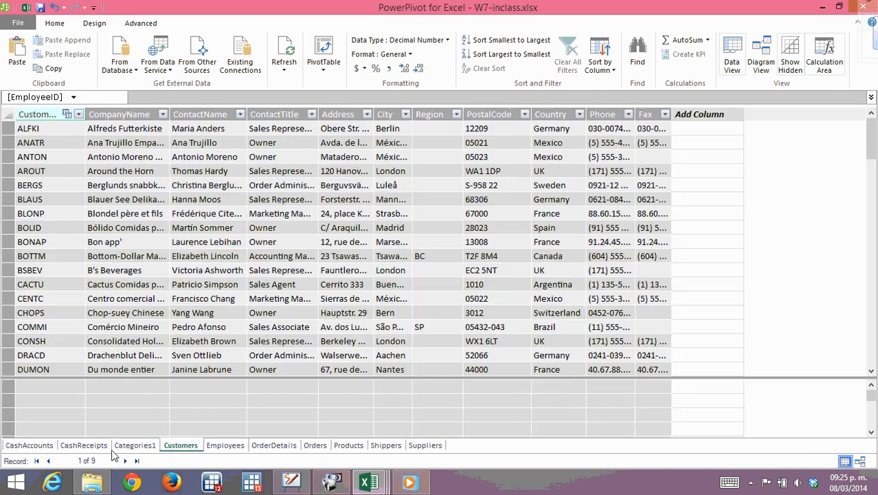
{"action": "left_click", "coordinate": [135, 445]}
{"action": "left_click", "coordinate": [86, 445]}
{"action": "left_click", "coordinate": [37, 447]}
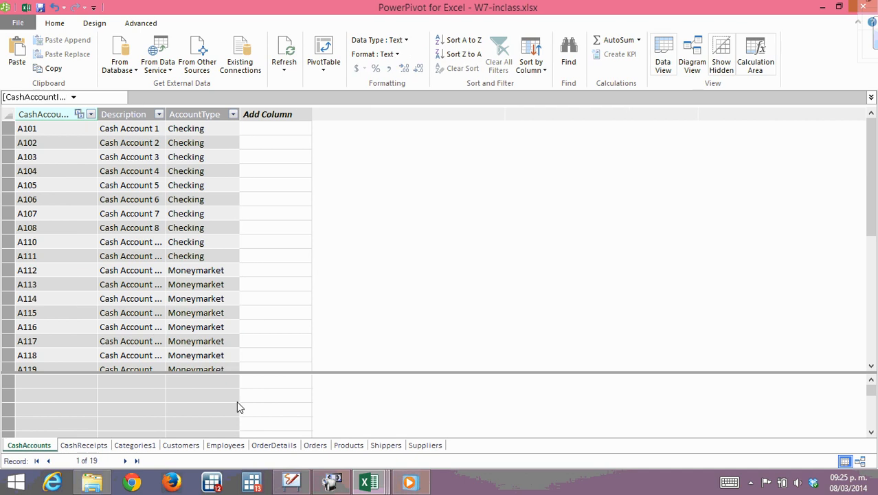
Show the data model as a relationship diagram and slightly reposition the OrderDetails, Orders and CashReceipts tables.
{"action": "left_click", "coordinate": [691, 65]}
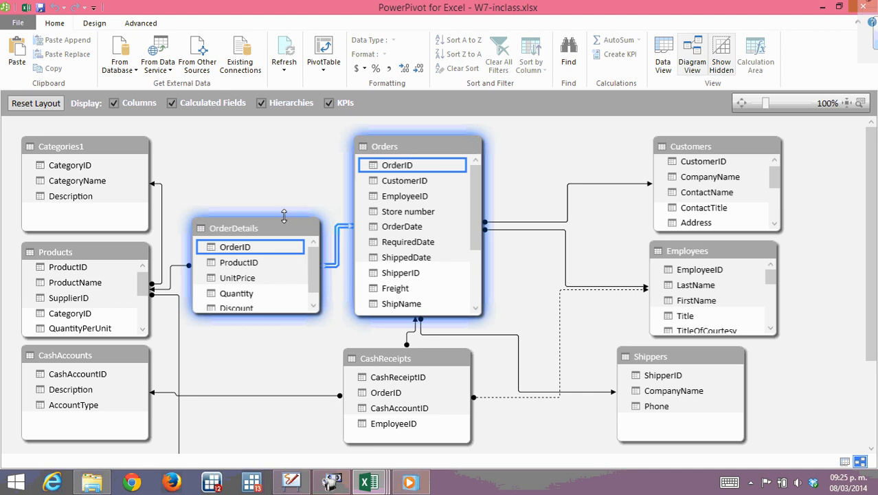
{"action": "left_click_drag", "start_coordinate": [255, 229], "coordinate": [256, 219]}
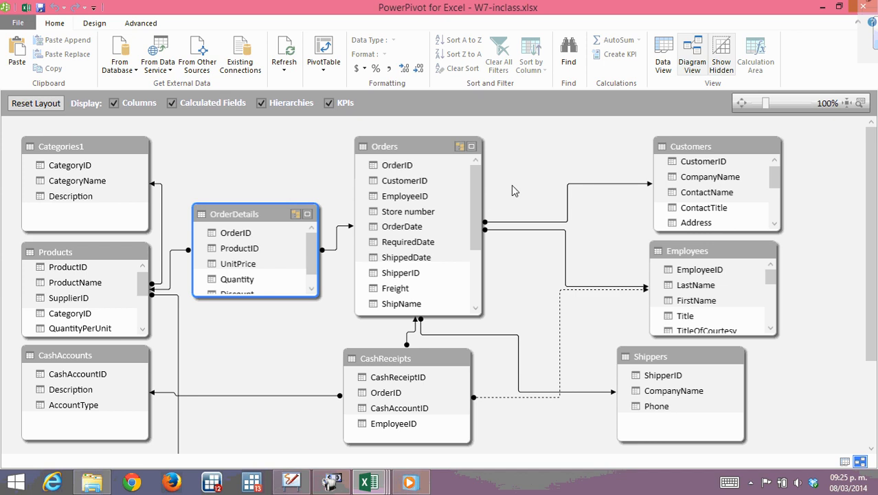
{"action": "mouse_move", "coordinate": [415, 145]}
{"action": "left_mouse_down"}
{"action": "mouse_move", "coordinate": [410, 126]}
{"action": "mouse_move", "coordinate": [418, 128]}
{"action": "left_mouse_up"}
{"action": "left_click_drag", "start_coordinate": [397, 365], "coordinate": [408, 362]}
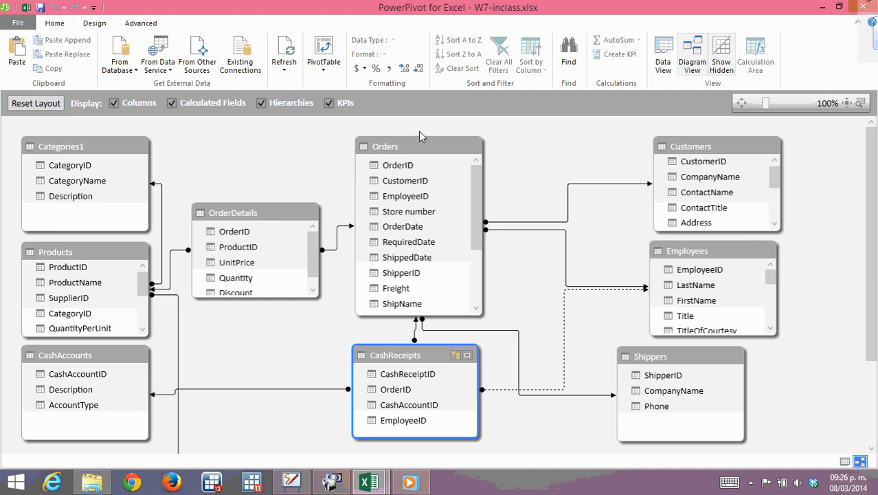
Return to the data grid and inspect the empty new column, Quantity and UnitPrice in the first row of OrderDetails.
{"action": "left_click", "coordinate": [661, 64]}
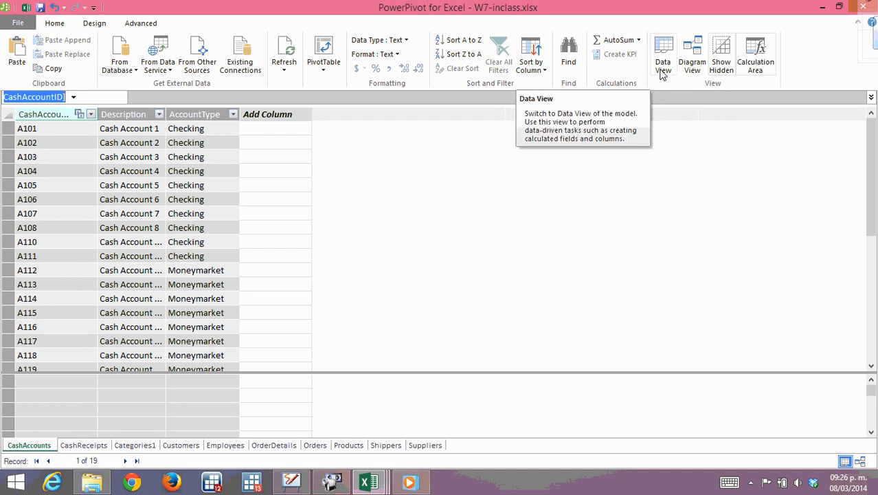
{"action": "left_click", "coordinate": [280, 128]}
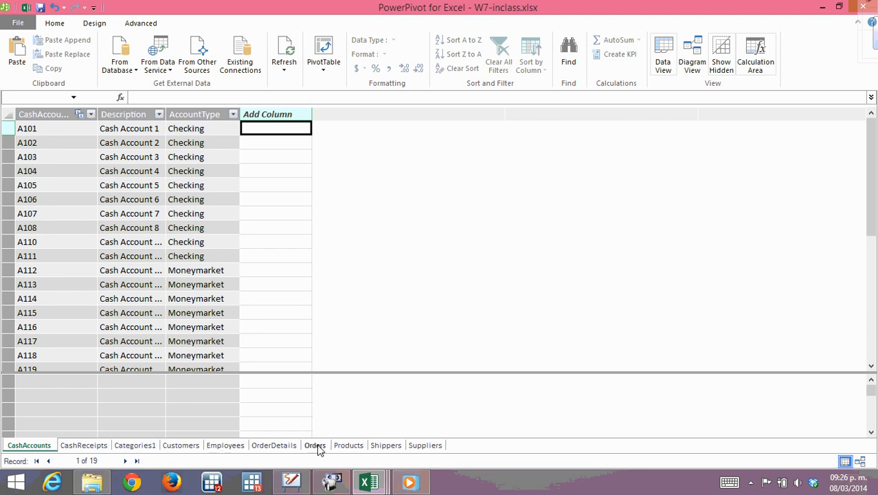
{"action": "left_click", "coordinate": [282, 446]}
{"action": "left_click", "coordinate": [379, 127]}
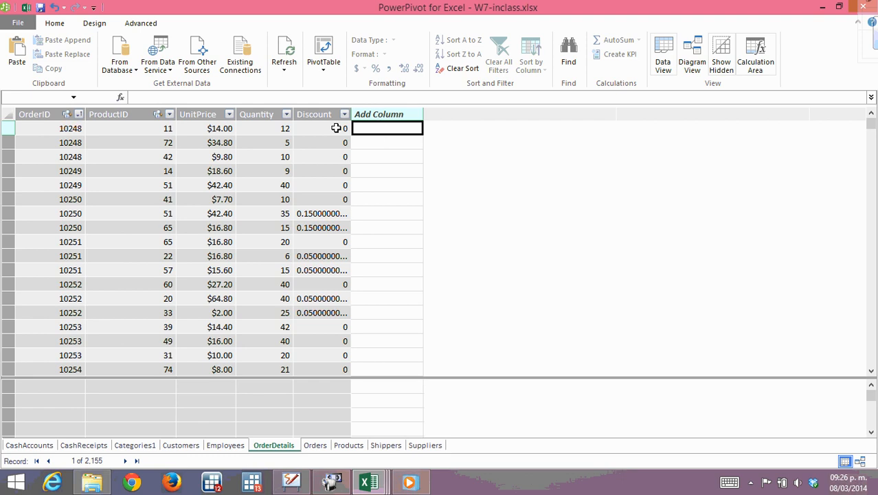
{"action": "left_click", "coordinate": [275, 128]}
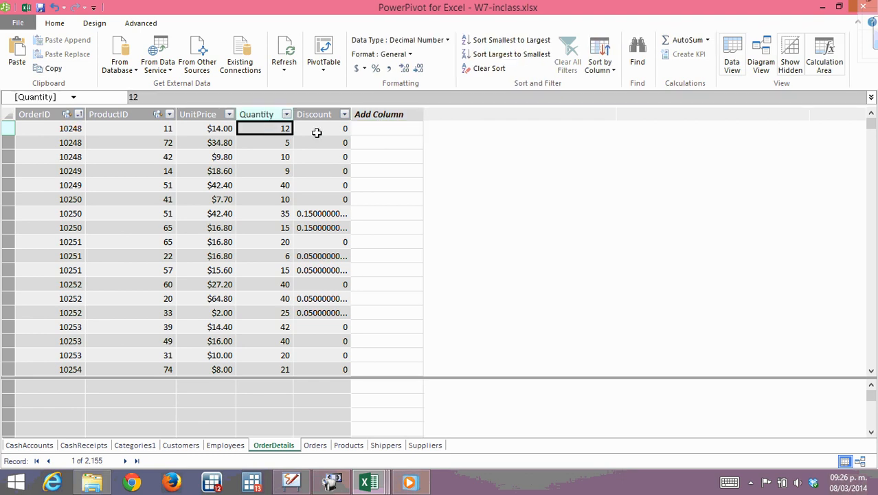
{"action": "left_click", "coordinate": [205, 129]}
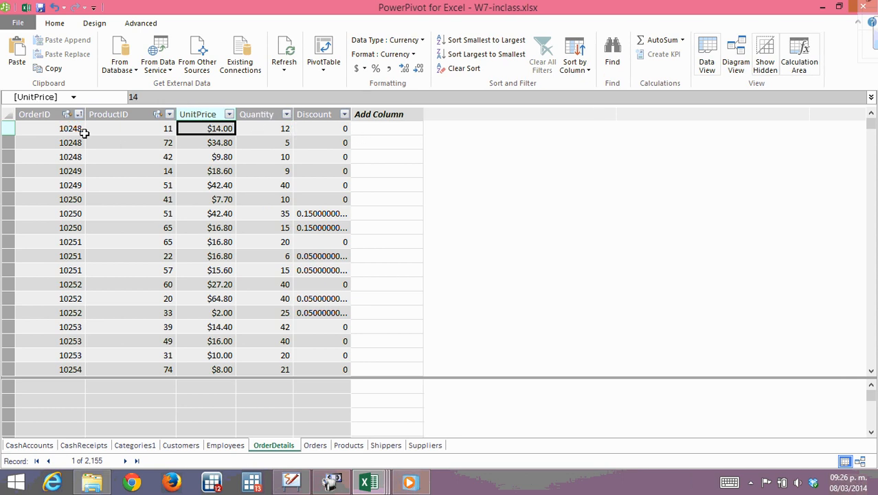
Compare the first order in the Orders table with its matching product rows in OrderDetails.
{"action": "left_click", "coordinate": [319, 447]}
{"action": "left_click", "coordinate": [68, 129]}
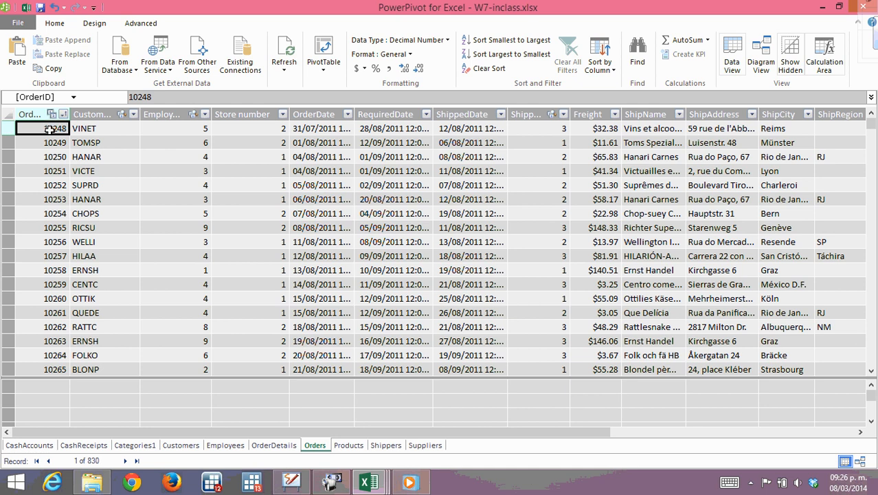
{"action": "left_click", "coordinate": [274, 445]}
{"action": "left_click", "coordinate": [69, 129]}
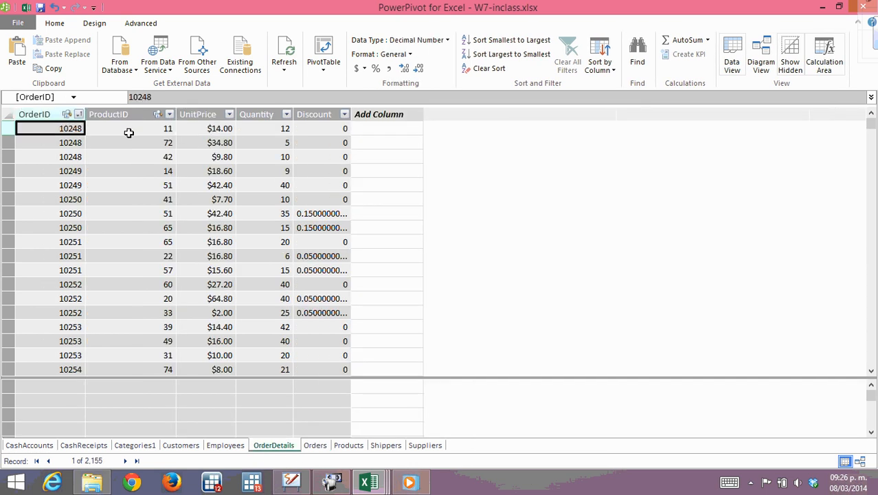
{"action": "left_click", "coordinate": [158, 131]}
{"action": "left_click", "coordinate": [158, 156]}
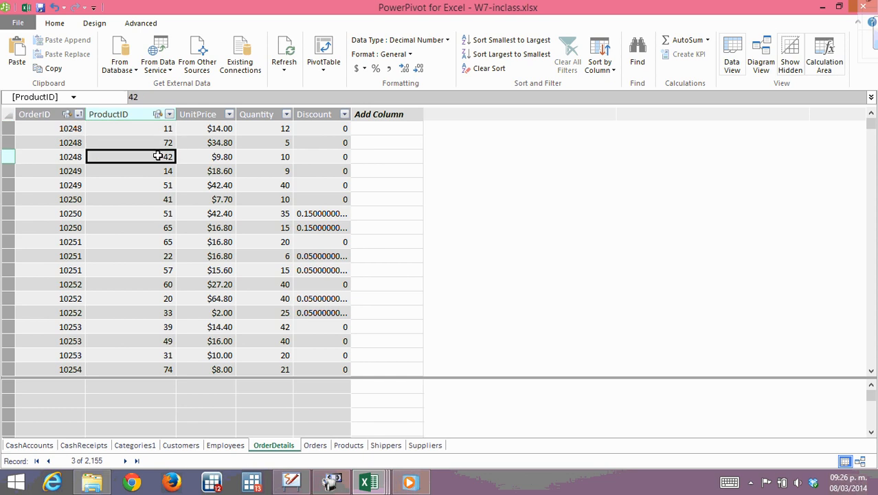
Examine the OrderID, ProductID, UnitPrice, Quantity and Discount values in the first order's three OrderDetails rows.
{"action": "left_click_drag", "start_coordinate": [71, 130], "coordinate": [72, 153]}
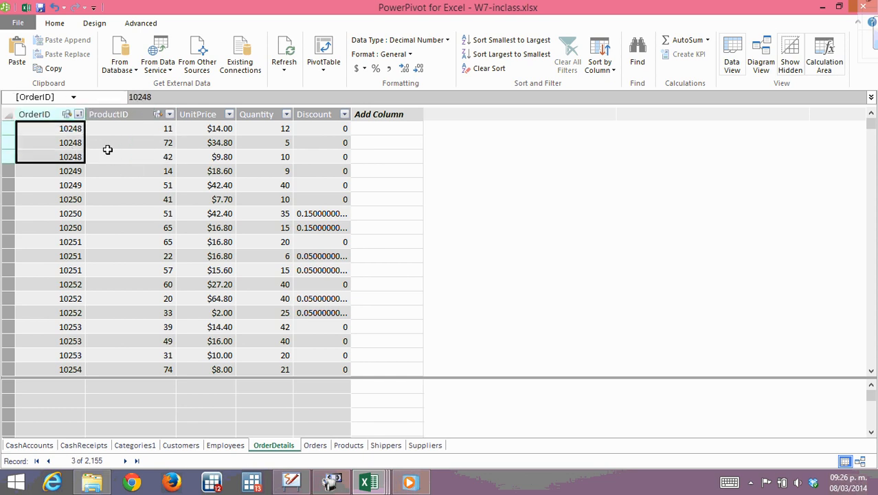
{"action": "left_click_drag", "start_coordinate": [144, 126], "coordinate": [145, 158]}
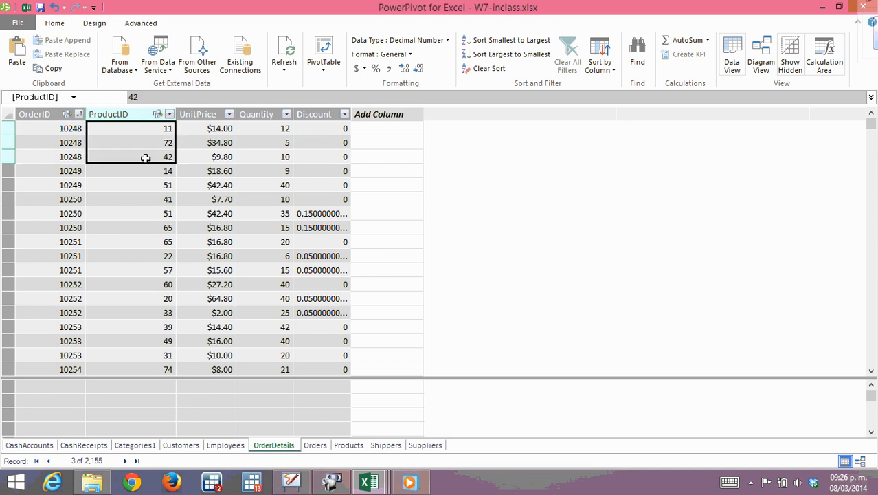
{"action": "left_click_drag", "start_coordinate": [214, 128], "coordinate": [215, 157]}
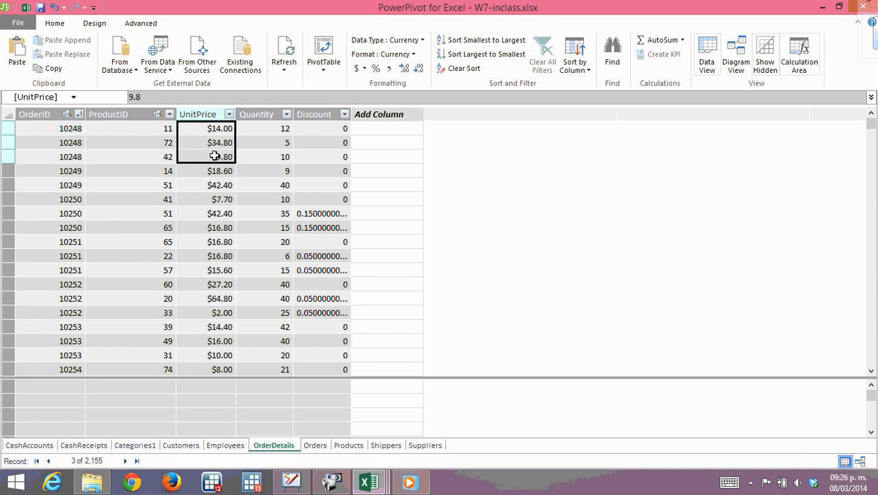
{"action": "left_click_drag", "start_coordinate": [272, 128], "coordinate": [274, 153]}
{"action": "left_click_drag", "start_coordinate": [328, 128], "coordinate": [329, 153]}
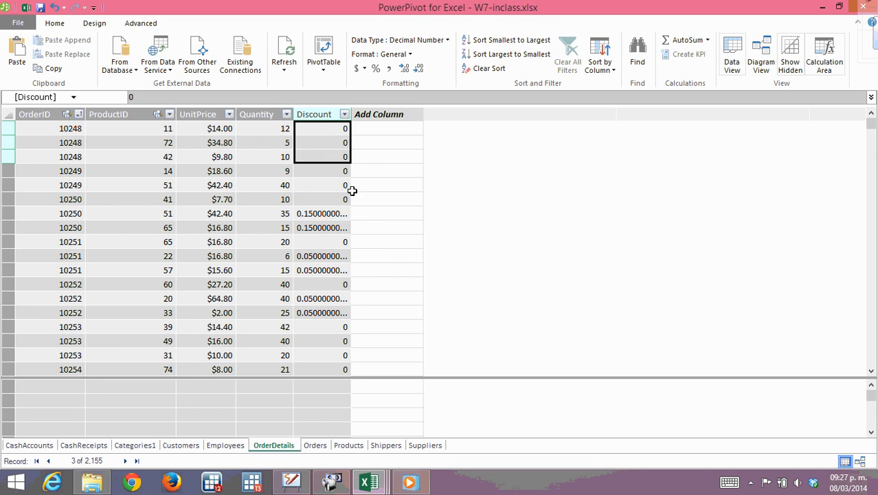
Add a calculated column to OrderDetails with the formula =[UnitPrice]*[Quantity]*(1-[Discount]).
{"action": "left_click", "coordinate": [380, 128]}
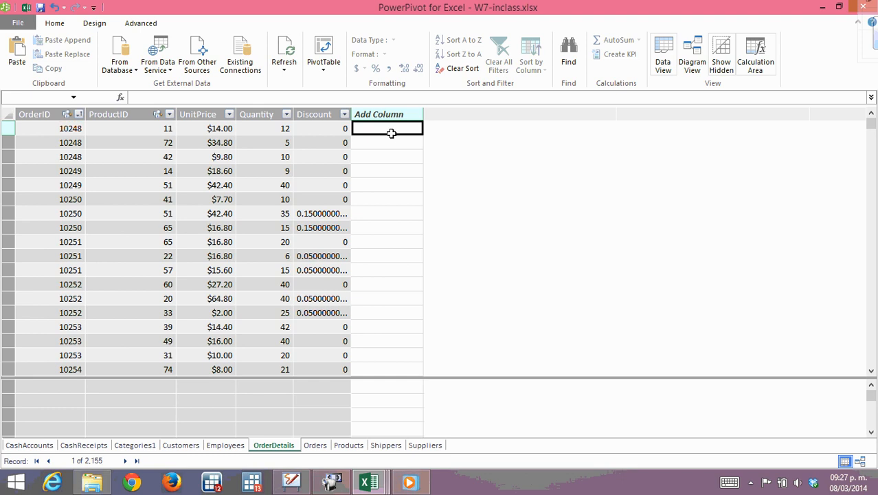
{"action": "left_click", "coordinate": [185, 96]}
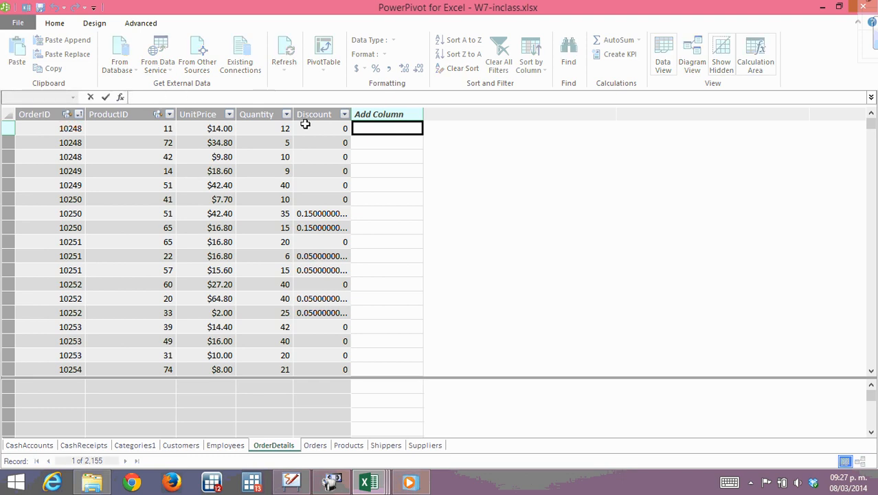
{"action": "type", "text": "="}
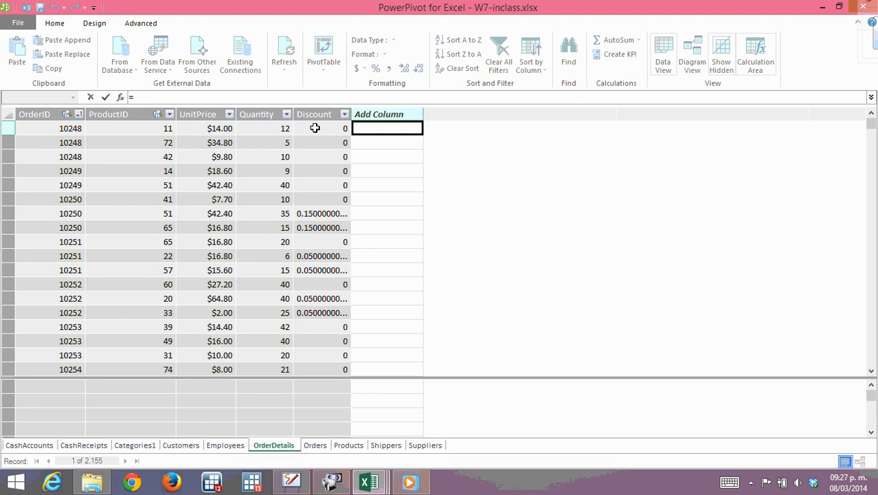
{"action": "left_click", "coordinate": [231, 128]}
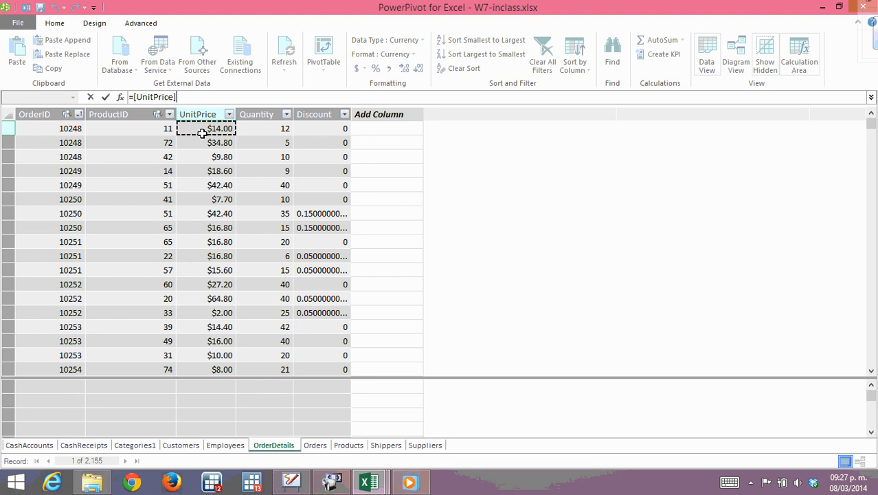
{"action": "type", "text": "*"}
{"action": "left_click", "coordinate": [263, 127]}
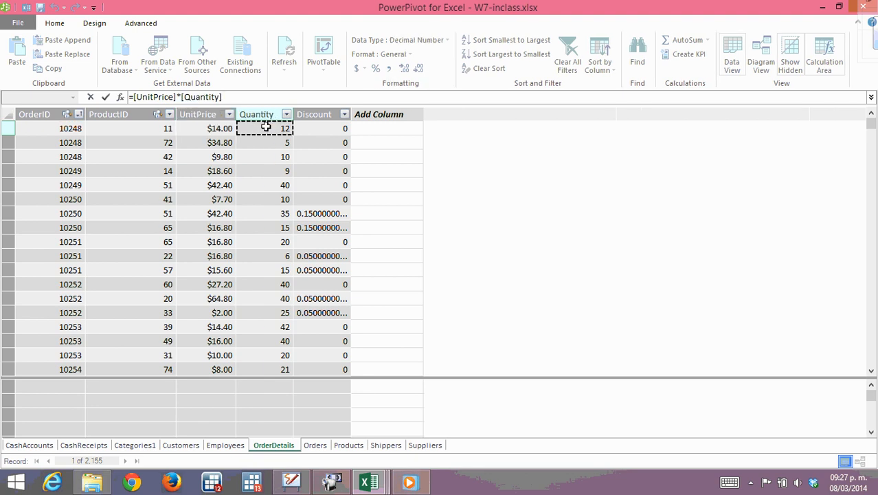
{"action": "type", "text": "*(1-"}
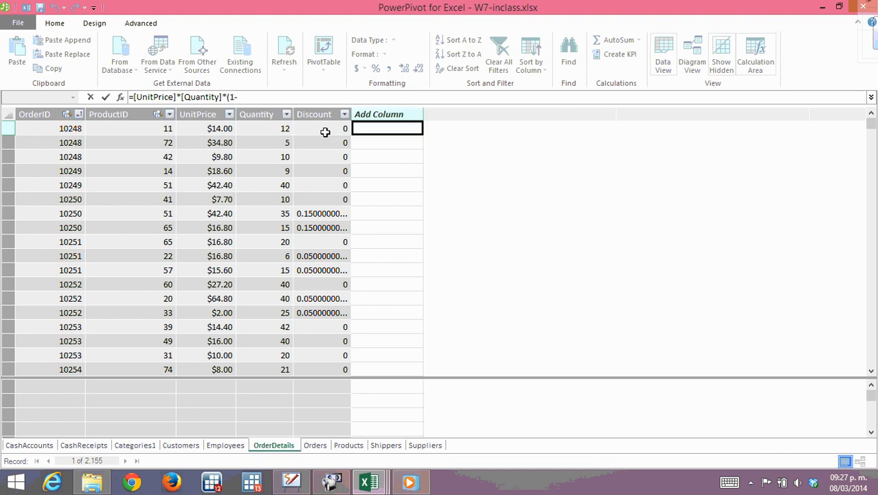
{"action": "left_click", "coordinate": [324, 129]}
{"action": "type", "text": ")"}
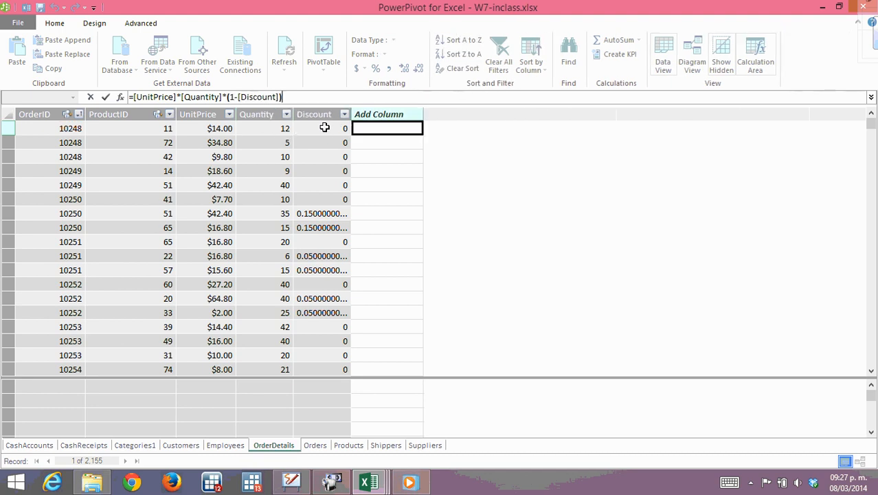
{"action": "key", "text": "Return"}
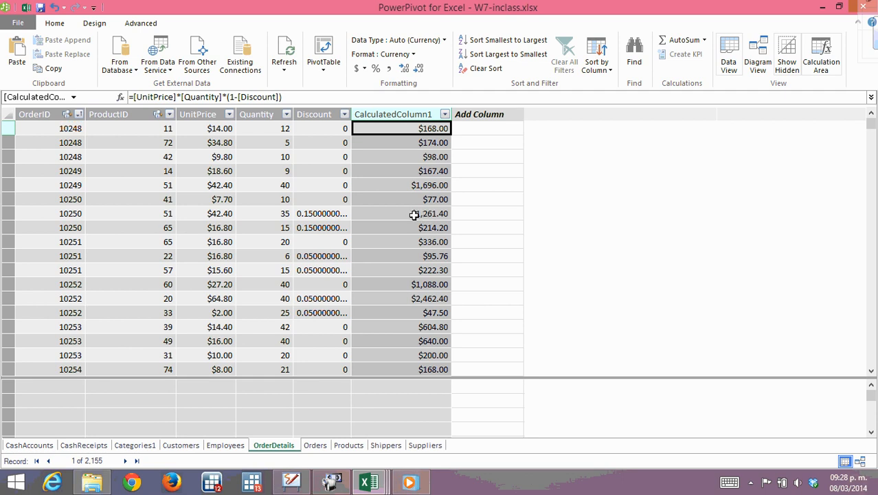
Check the calculated amounts in several rows of the new OrderDetails column.
{"action": "left_click", "coordinate": [419, 185]}
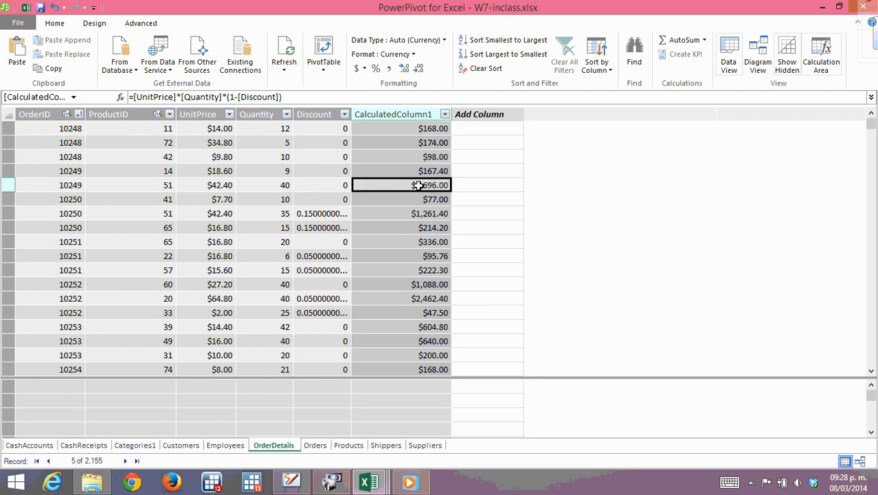
{"action": "left_click", "coordinate": [403, 158]}
{"action": "left_click", "coordinate": [416, 143]}
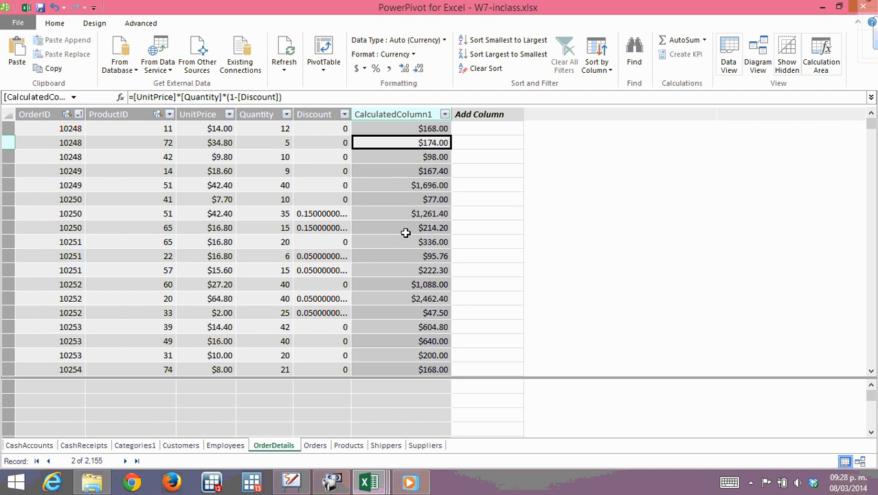
{"action": "left_click", "coordinate": [410, 228]}
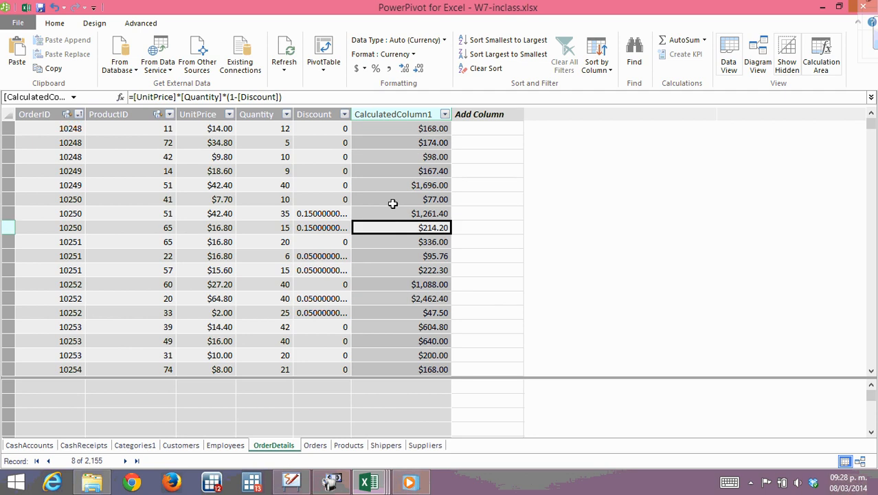
{"action": "left_click", "coordinate": [393, 200]}
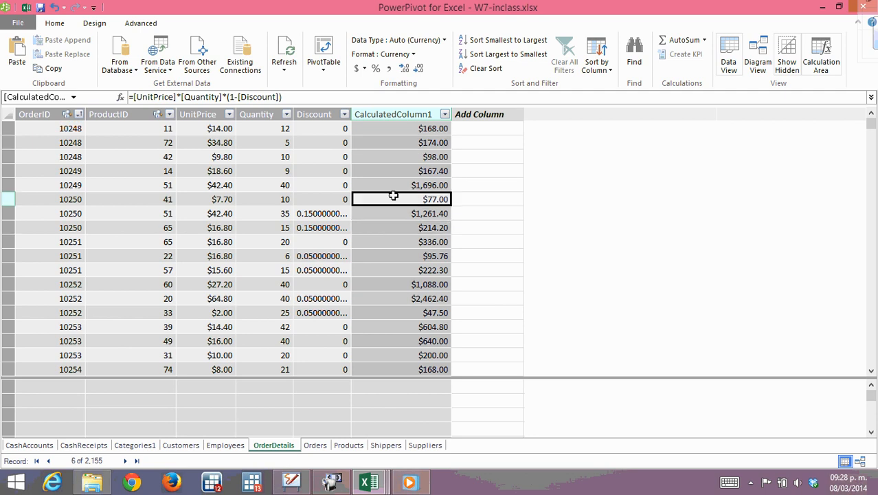
Rename the calculated column in the OrderDetails table as Subtotal.
{"action": "right_click", "coordinate": [404, 117]}
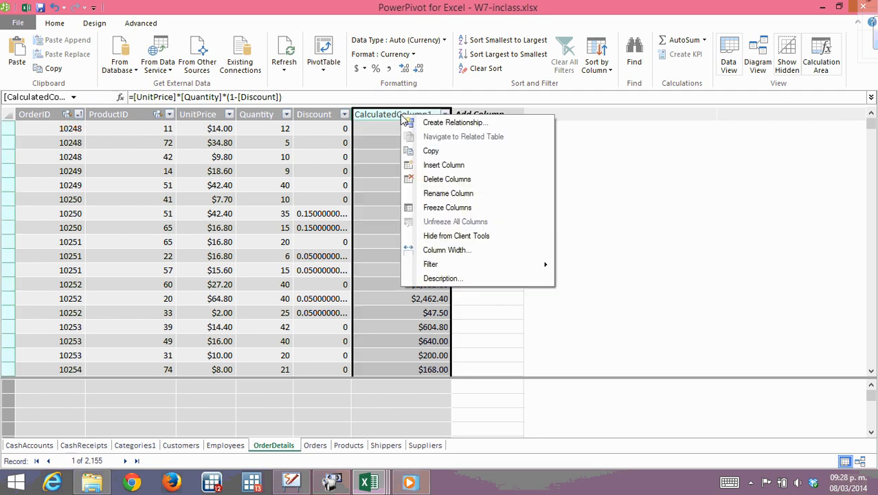
{"action": "left_click", "coordinate": [448, 193]}
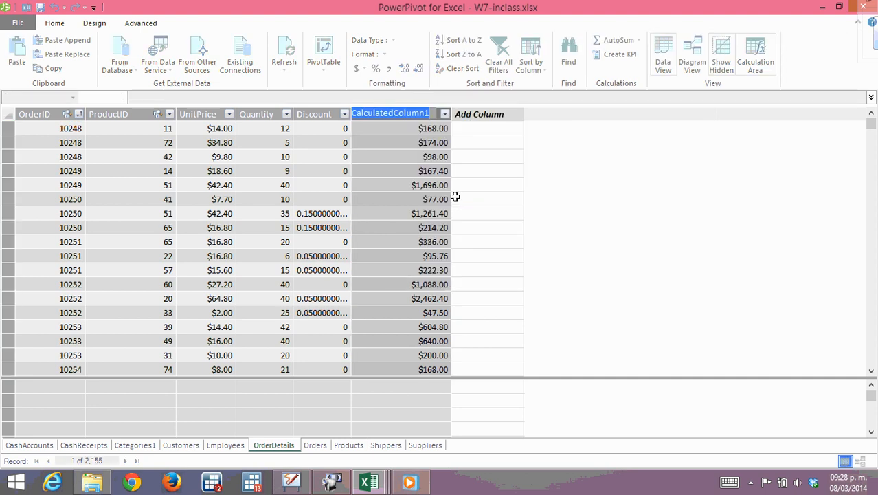
{"action": "type", "text": "Subtotal"}
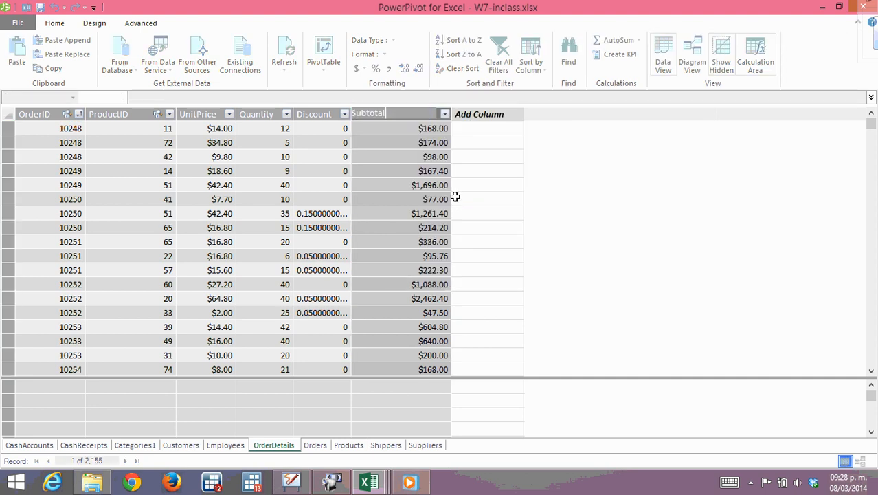
{"action": "key", "text": "Return"}
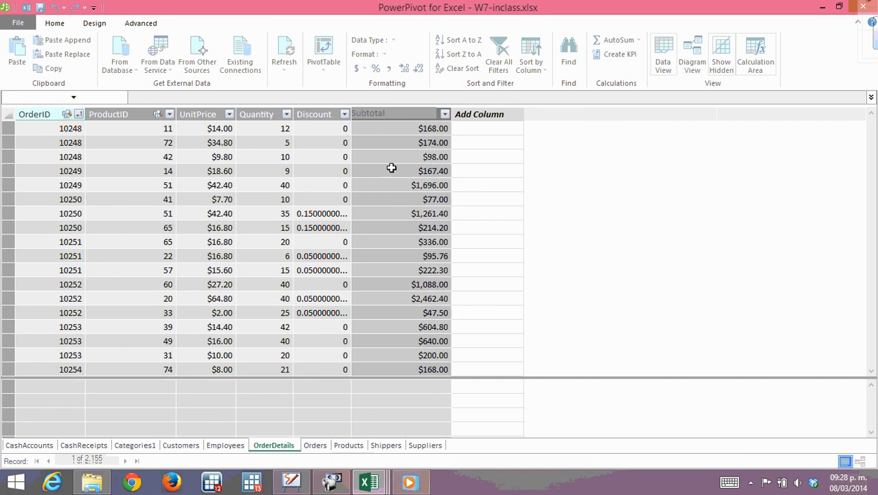
Examine the Subtotal amounts of several order lines in OrderDetails, including lines with and without a discount.
{"action": "left_click", "coordinate": [383, 132]}
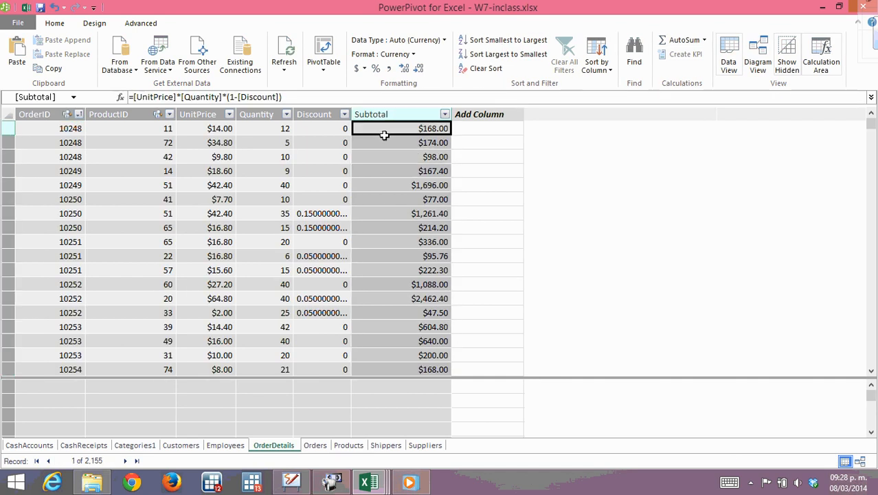
{"action": "left_click", "coordinate": [412, 199]}
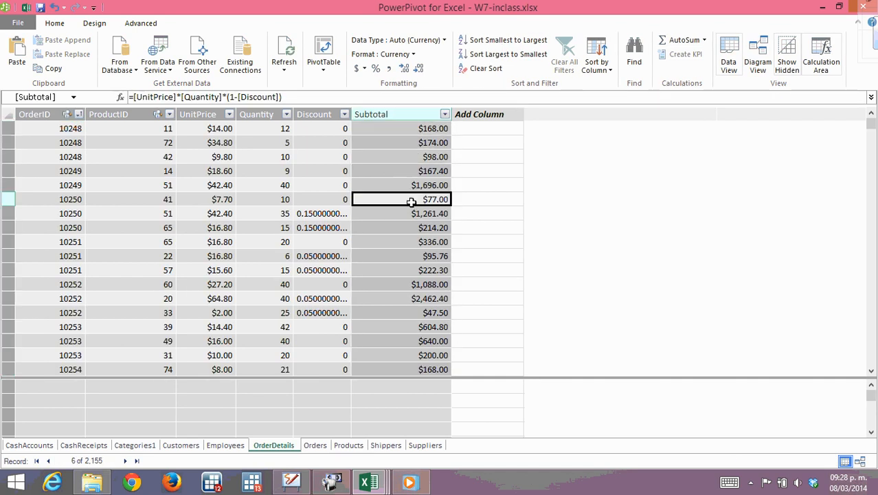
{"action": "left_click", "coordinate": [410, 245]}
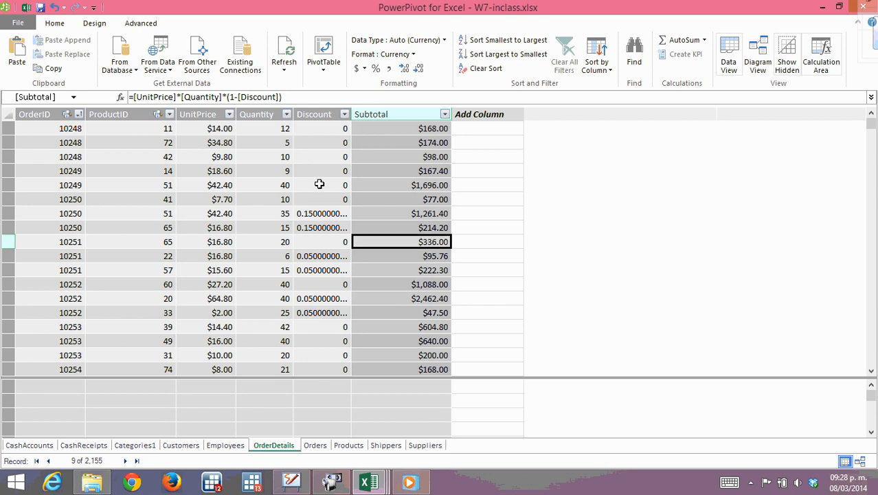
{"action": "left_click", "coordinate": [395, 169]}
{"action": "left_click", "coordinate": [401, 227]}
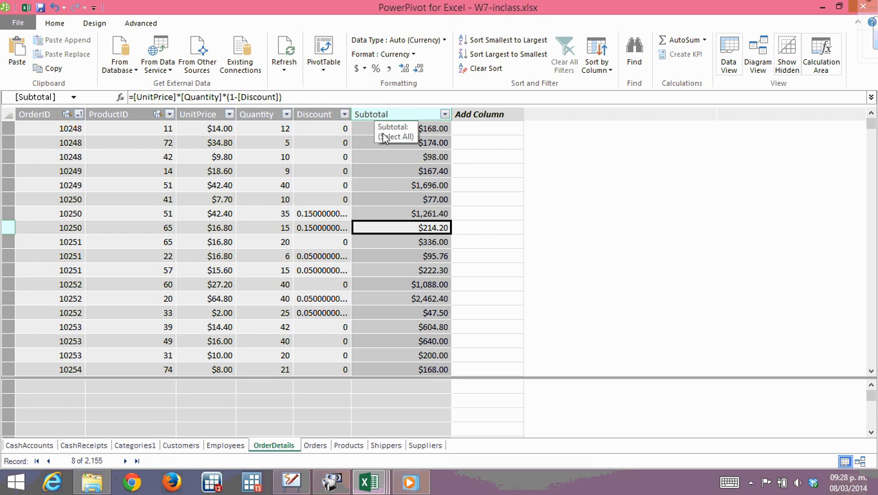
{"action": "left_click", "coordinate": [398, 171]}
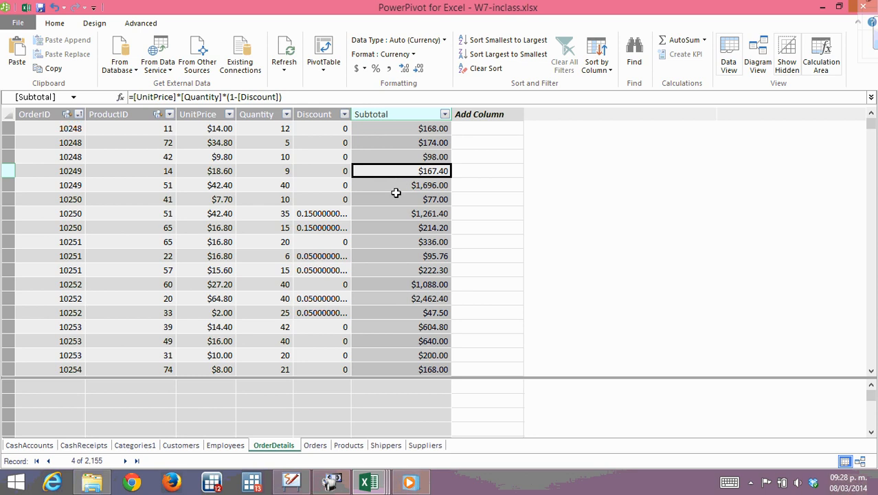
{"action": "left_click", "coordinate": [396, 195]}
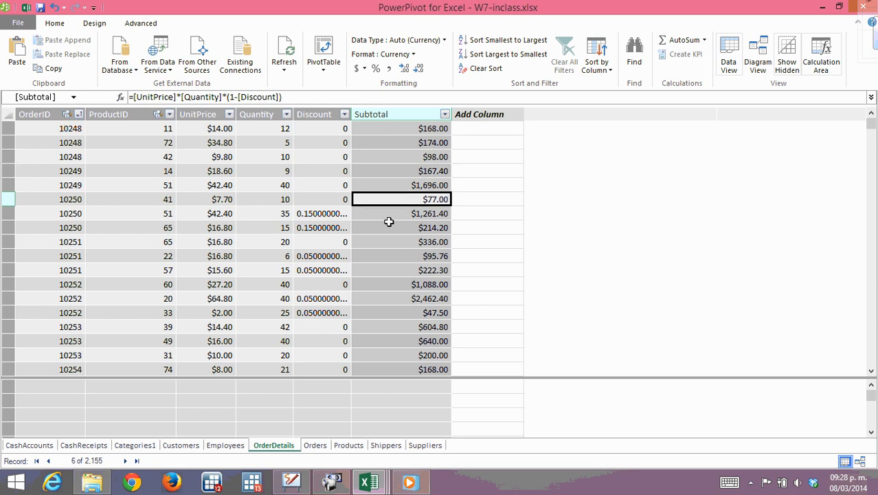
{"action": "left_click", "coordinate": [389, 222]}
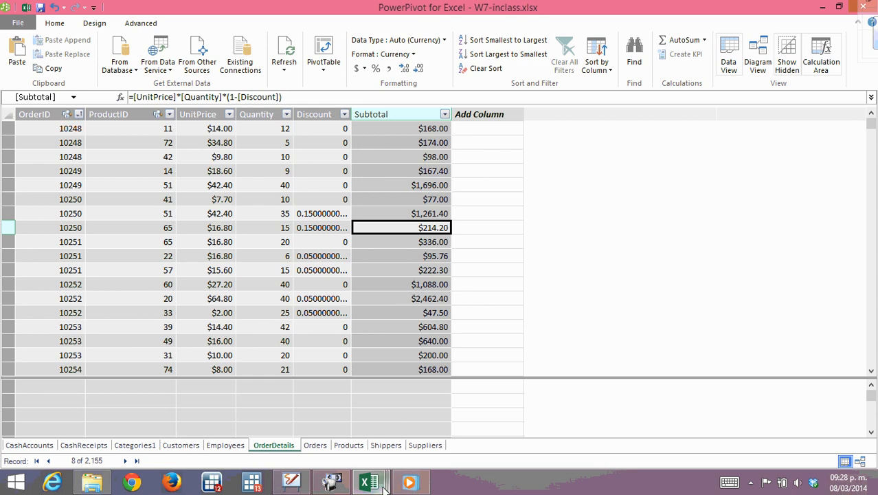
Switch to the Excel workbook and add the Subtotal field from OrderDetails to the values of the Query 1 PivotTable.
{"action": "mouse_move", "coordinate": [384, 484]}
{"action": "left_click", "coordinate": [369, 425]}
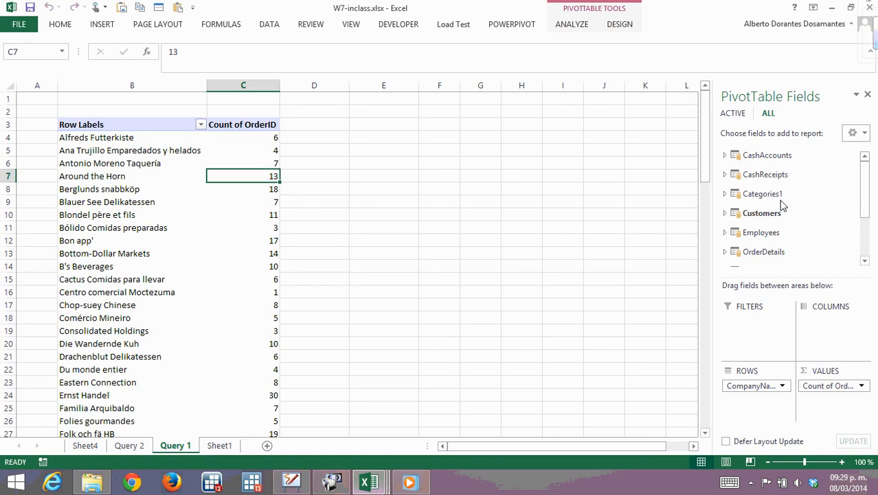
{"action": "left_click_drag", "start_coordinate": [863, 187], "coordinate": [858, 220]}
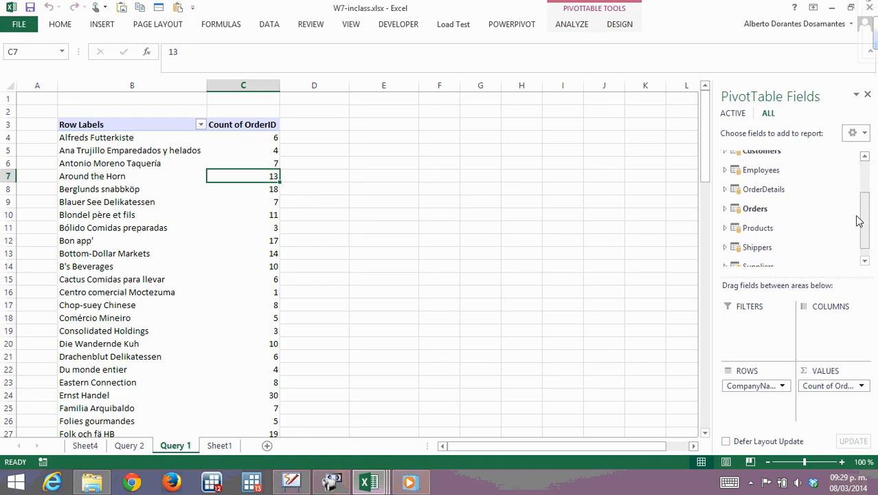
{"action": "left_click", "coordinate": [756, 212]}
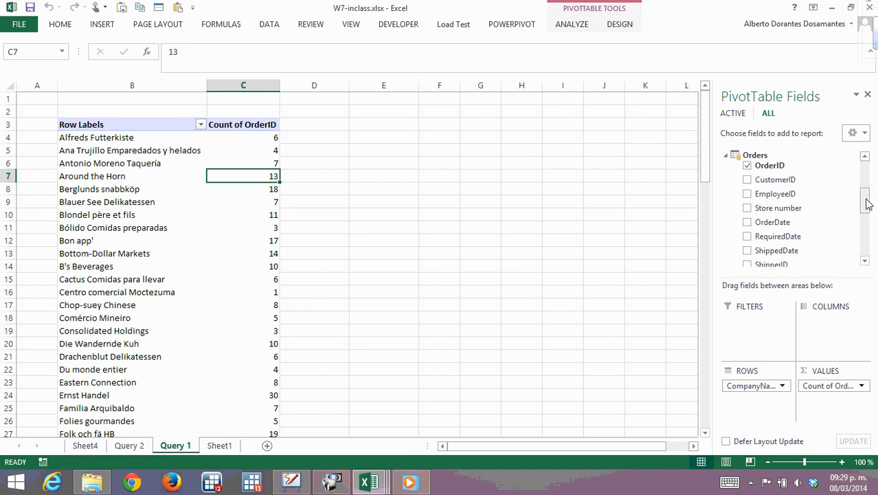
{"action": "mouse_move", "coordinate": [866, 203]}
{"action": "left_mouse_down"}
{"action": "mouse_move", "coordinate": [866, 237]}
{"action": "mouse_move", "coordinate": [868, 191]}
{"action": "mouse_move", "coordinate": [870, 201]}
{"action": "left_mouse_up"}
{"action": "left_click", "coordinate": [818, 179]}
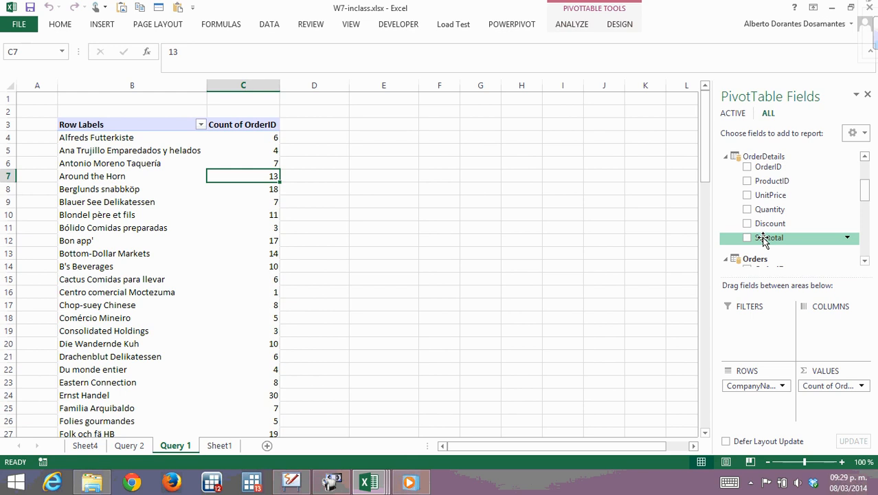
{"action": "left_click_drag", "start_coordinate": [265, 146], "coordinate": [261, 140]}
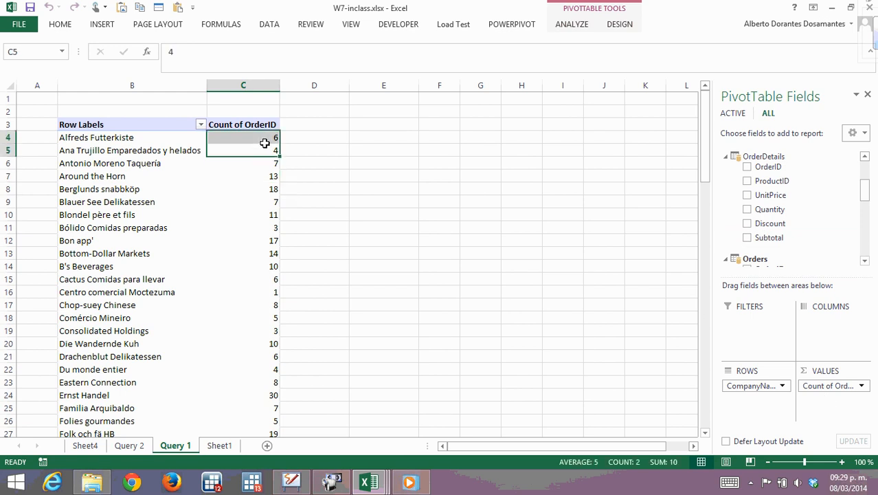
{"action": "left_click", "coordinate": [92, 141]}
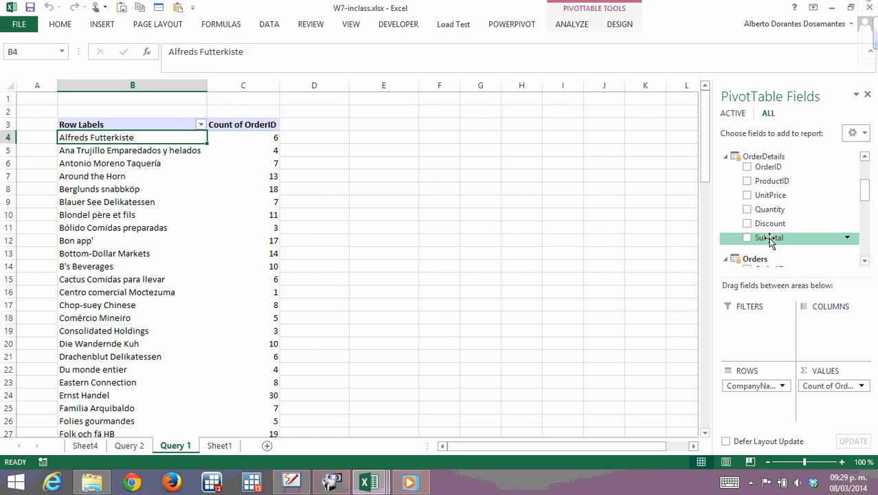
{"action": "left_click_drag", "start_coordinate": [769, 237], "coordinate": [845, 410]}
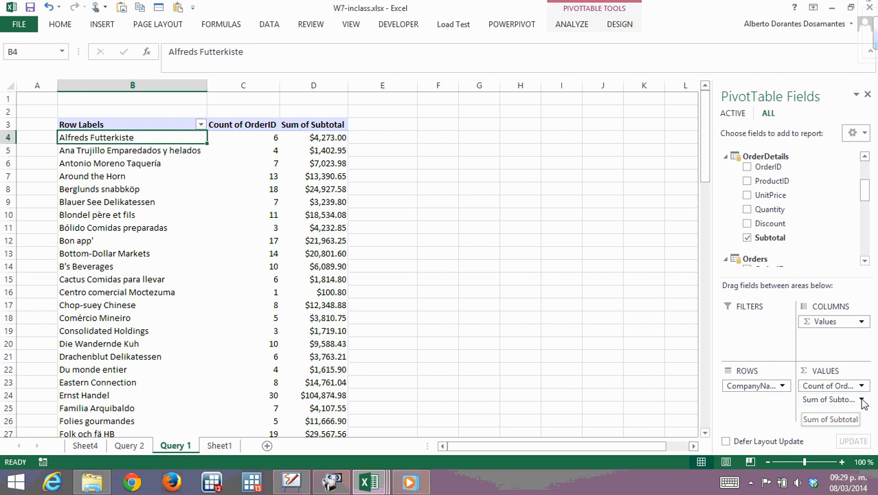
Compare the order count and the summed subtotal of the first customers in the PivotTable.
{"action": "left_click", "coordinate": [314, 138]}
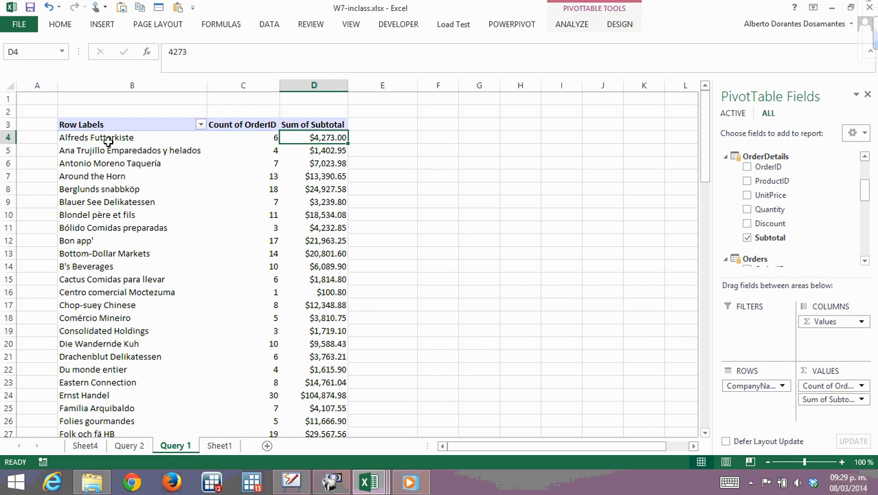
{"action": "left_click", "coordinate": [114, 139]}
{"action": "left_click", "coordinate": [294, 139]}
{"action": "mouse_move", "coordinate": [321, 139]}
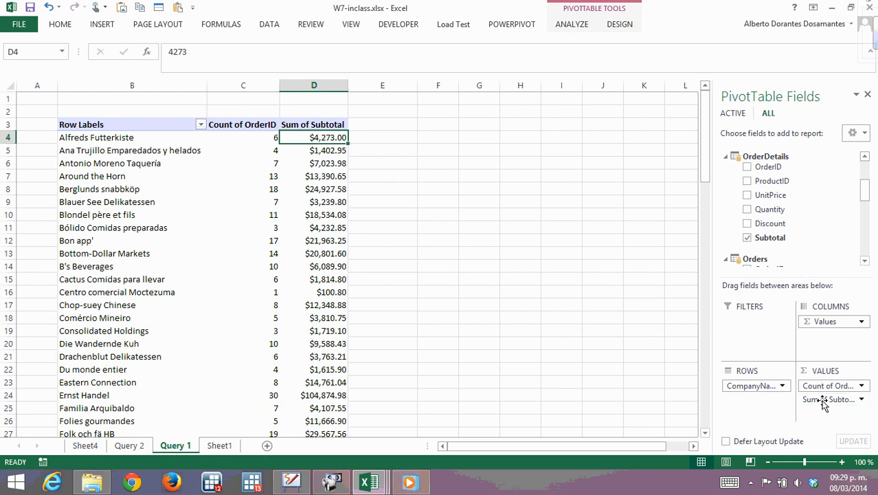
{"action": "left_click", "coordinate": [315, 174]}
{"action": "left_click", "coordinate": [260, 146]}
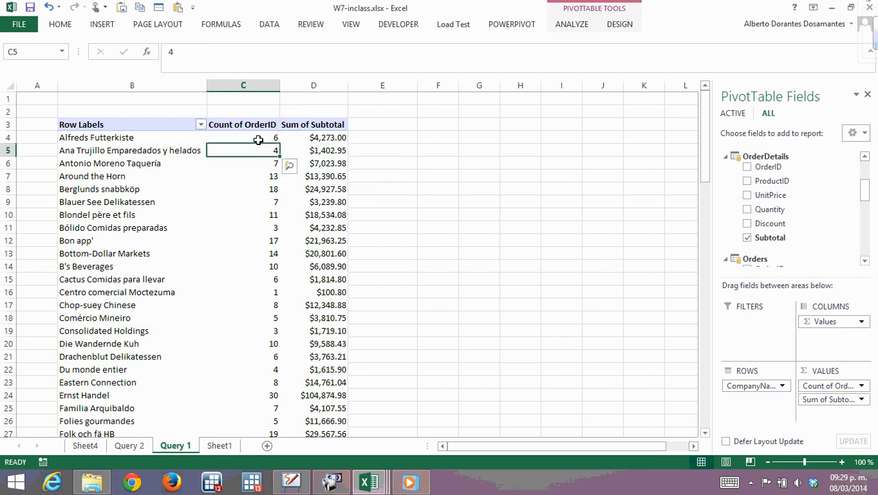
Sort the PivotTable's customers by Sum of Subtotal from largest to smallest.
{"action": "left_click", "coordinate": [334, 140]}
{"action": "right_click", "coordinate": [337, 140]}
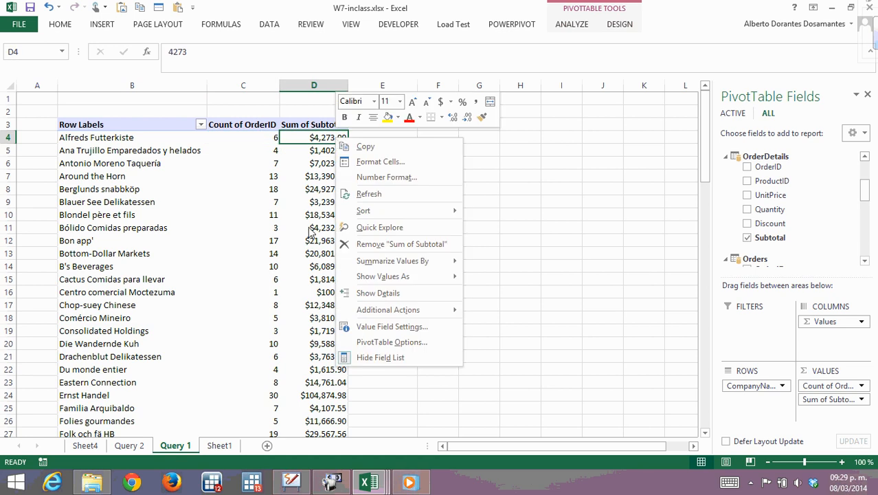
{"action": "mouse_move", "coordinate": [387, 214]}
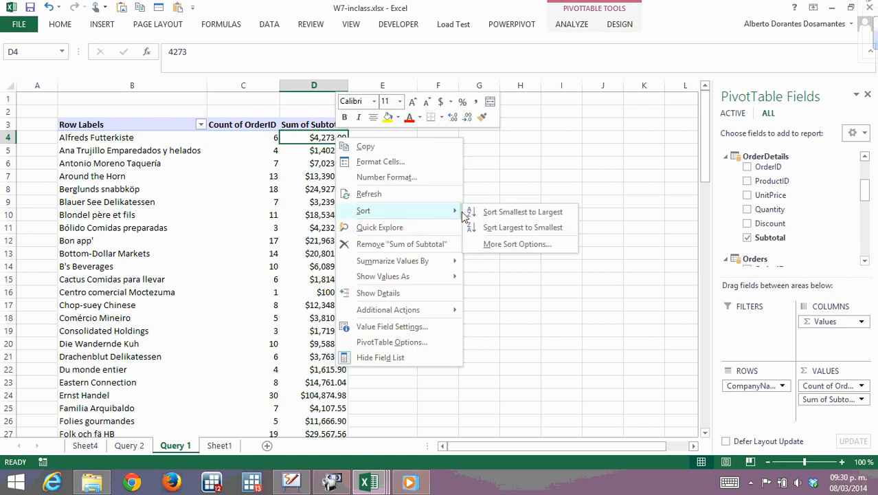
{"action": "left_click", "coordinate": [521, 228]}
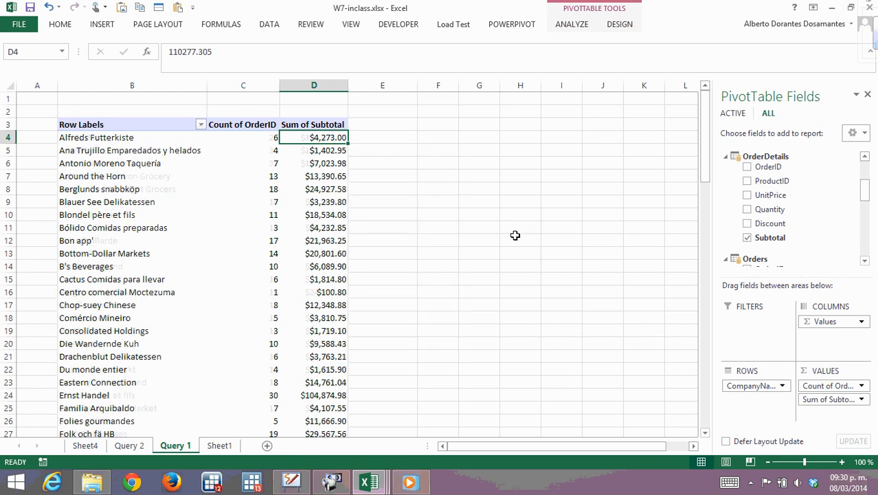
Review the sorted customer ranking, checking company names, order counts and subtotal sums in several rows.
{"action": "left_click", "coordinate": [89, 140]}
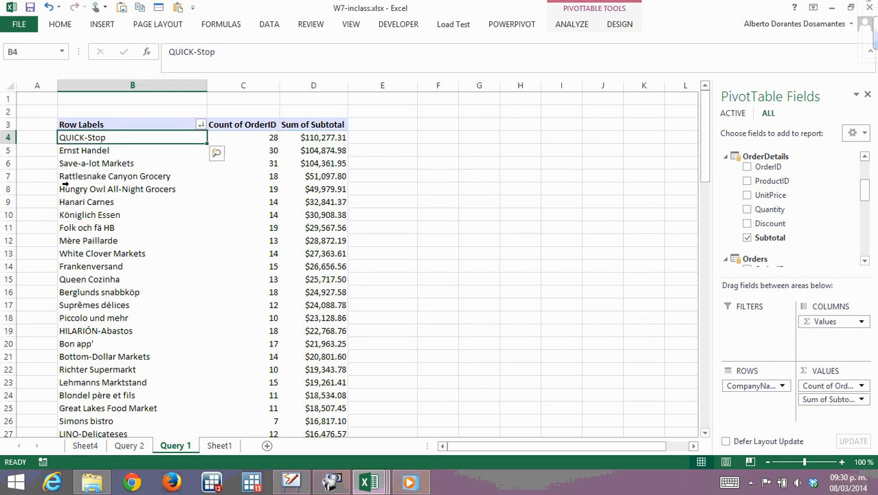
{"action": "left_click", "coordinate": [320, 139]}
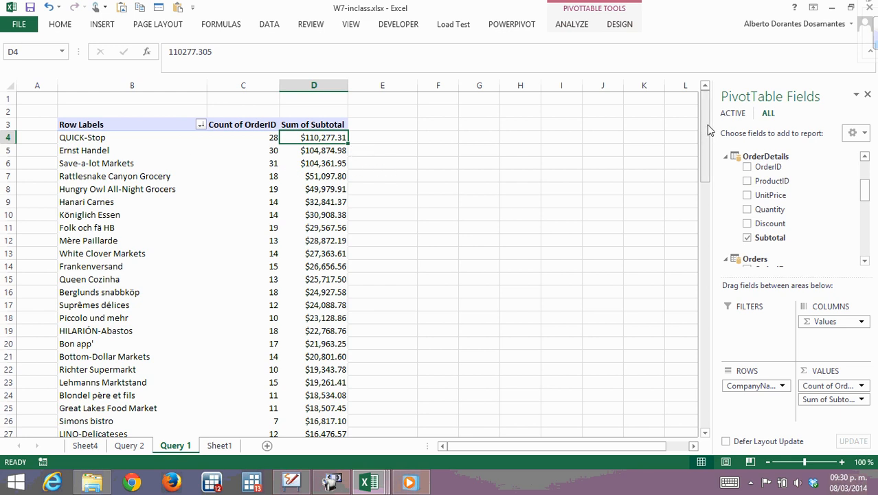
{"action": "left_click", "coordinate": [316, 201]}
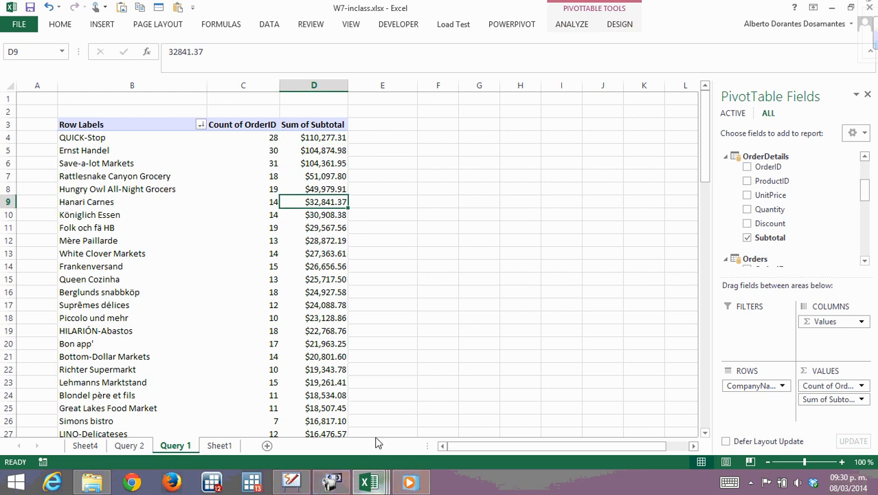
{"action": "left_click", "coordinate": [218, 251]}
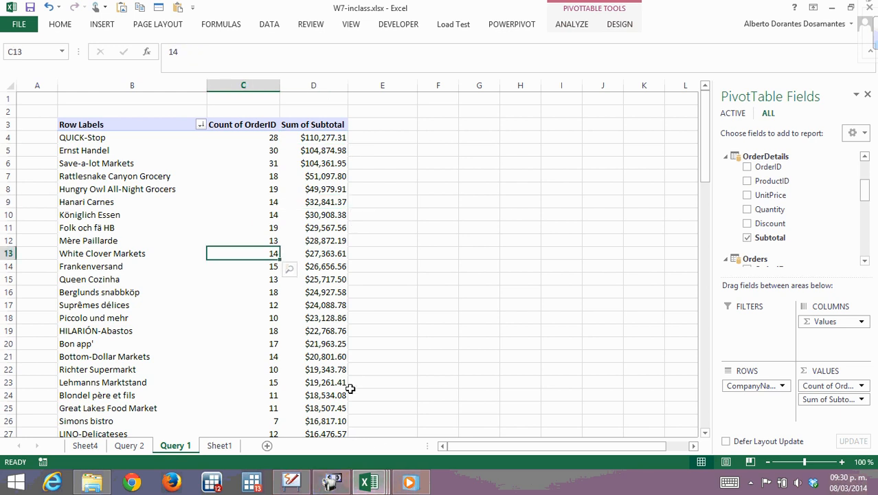
{"action": "left_click", "coordinate": [315, 231]}
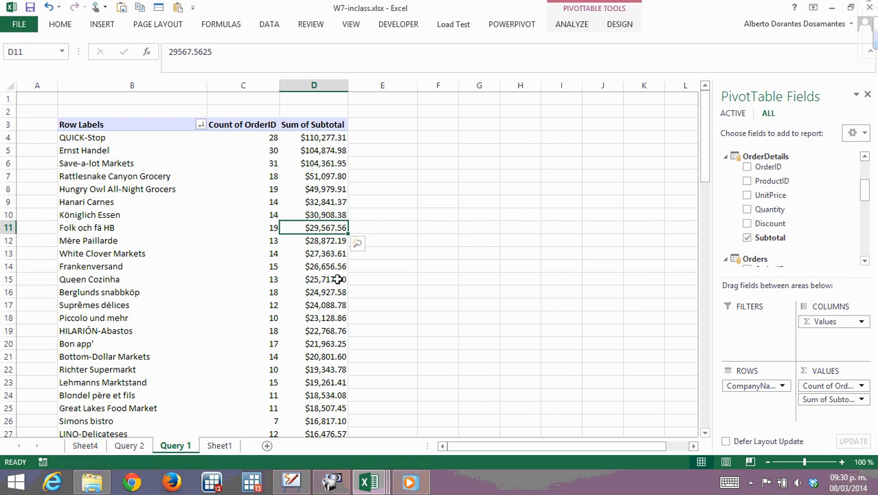
{"action": "left_click", "coordinate": [224, 269]}
{"action": "left_click", "coordinate": [155, 213]}
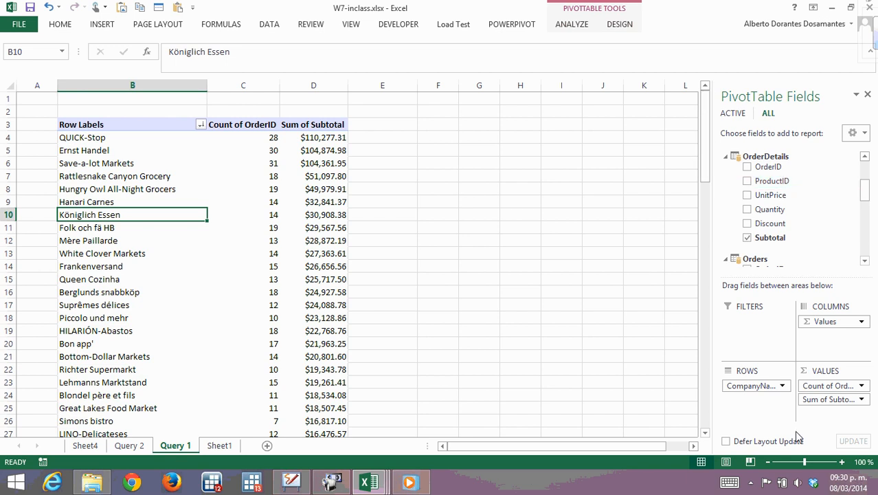
{"action": "left_click", "coordinate": [201, 267]}
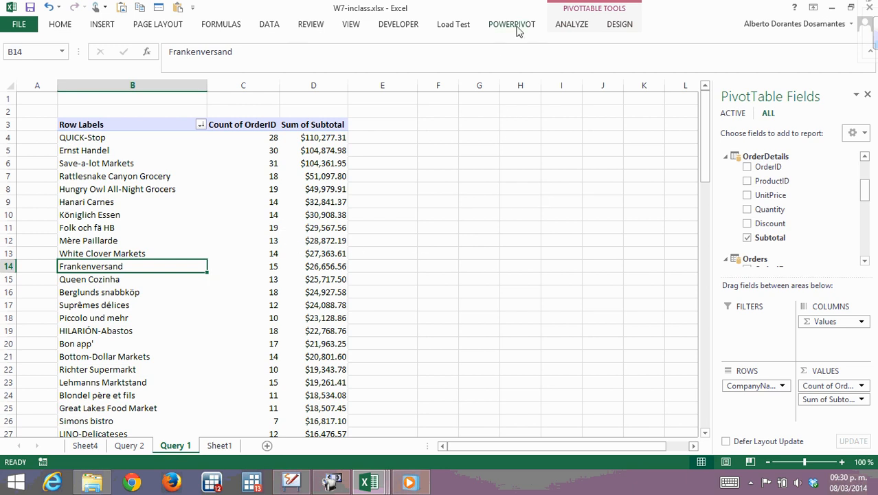
Insert a slicer for the ShipCountry field of the Orders table and place it beside the customer PivotTable.
{"action": "left_click", "coordinate": [572, 24]}
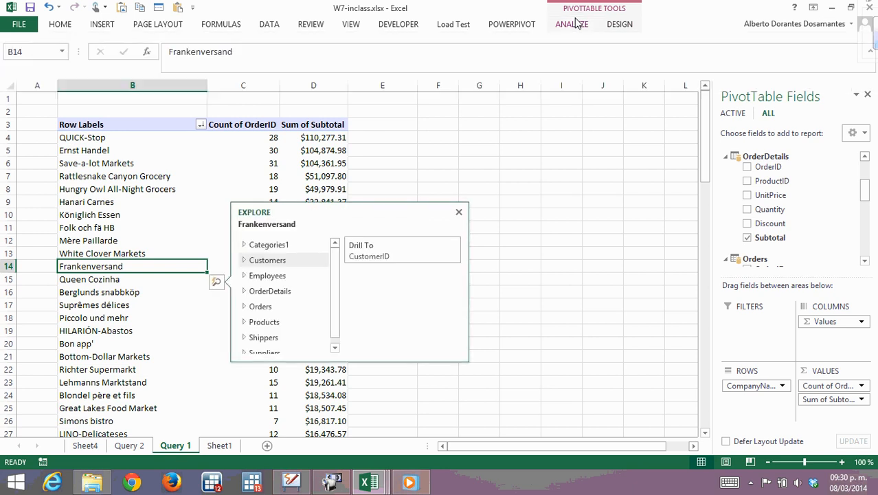
{"action": "left_click", "coordinate": [224, 165]}
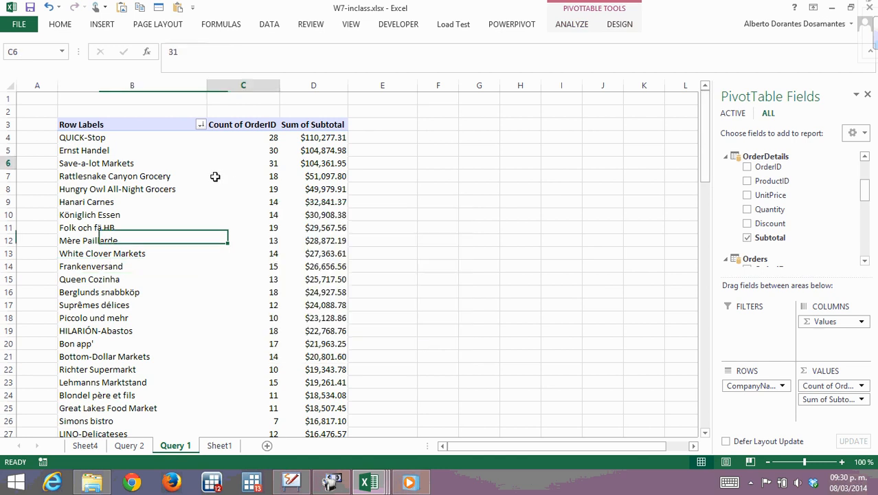
{"action": "left_click", "coordinate": [187, 171]}
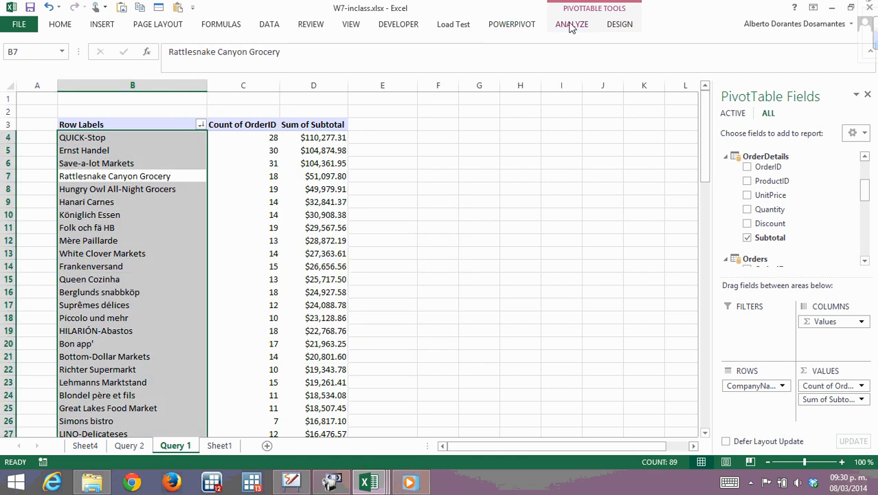
{"action": "left_click", "coordinate": [172, 203]}
{"action": "left_click", "coordinate": [569, 26]}
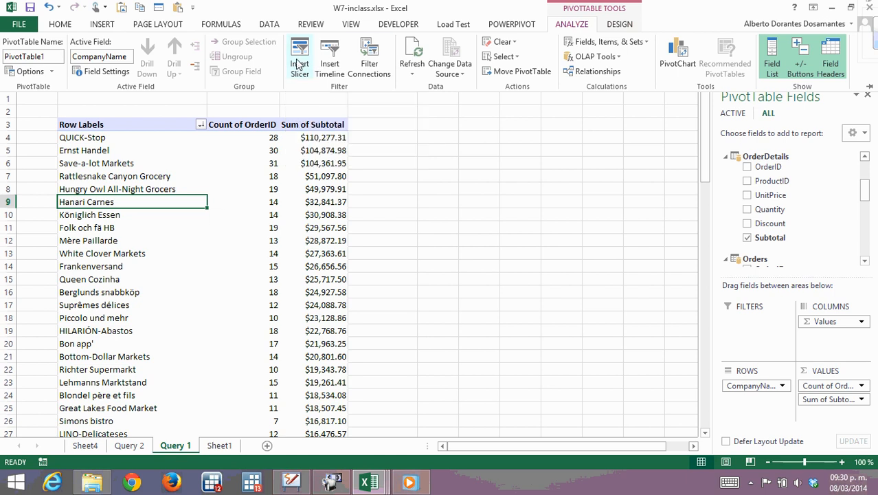
{"action": "left_click", "coordinate": [299, 64]}
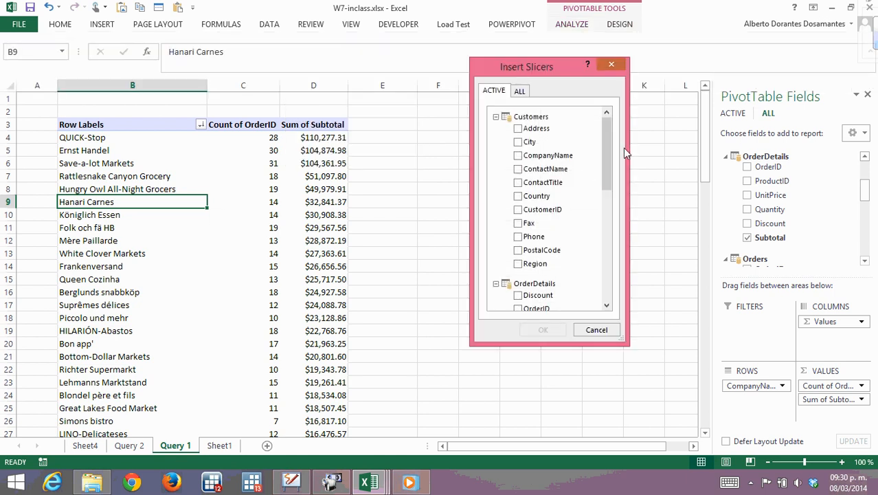
{"action": "left_click_drag", "start_coordinate": [607, 155], "coordinate": [605, 124]}
{"action": "left_click_drag", "start_coordinate": [608, 156], "coordinate": [607, 157]}
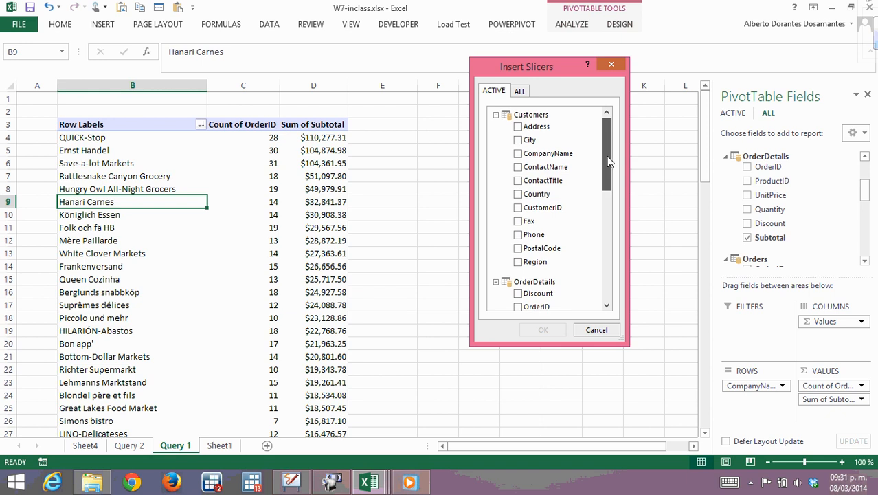
{"action": "left_click_drag", "start_coordinate": [608, 157], "coordinate": [605, 158]}
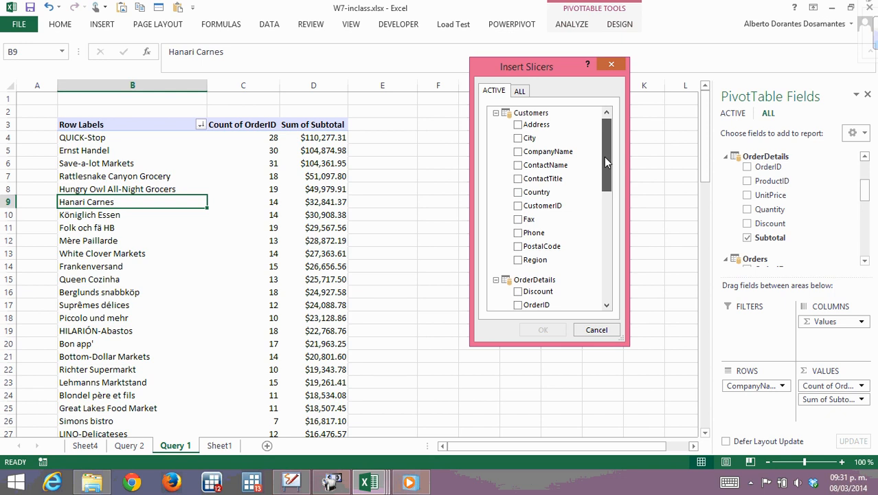
{"action": "left_click_drag", "start_coordinate": [604, 156], "coordinate": [604, 250]}
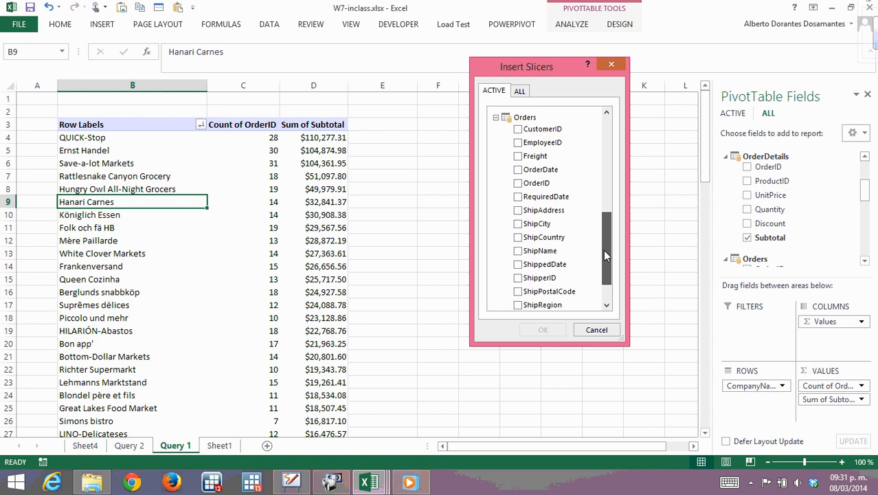
{"action": "left_click", "coordinate": [519, 237]}
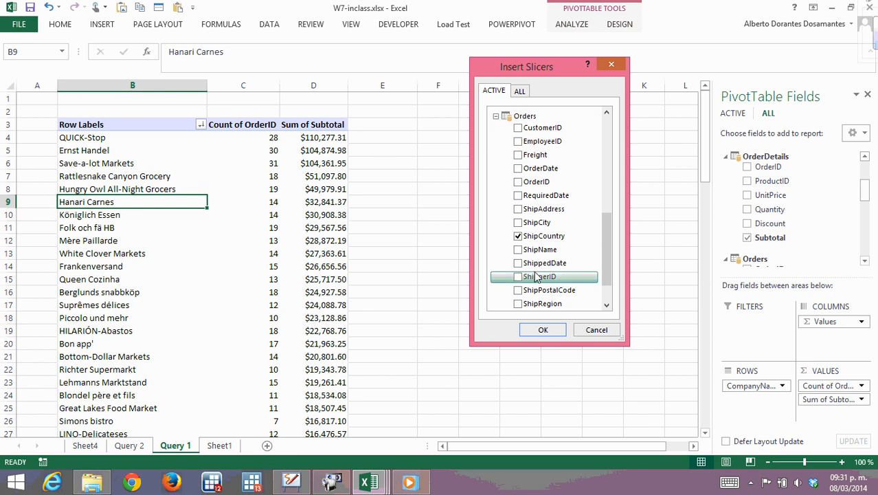
{"action": "left_click", "coordinate": [540, 330]}
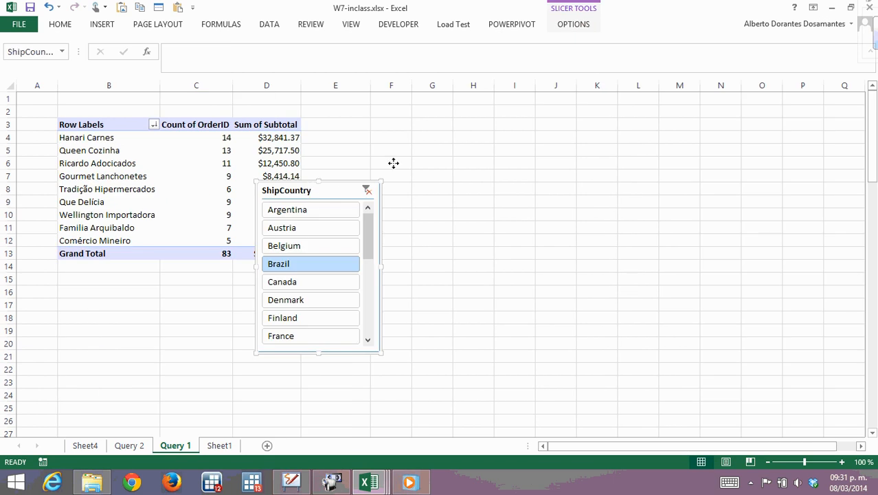
{"action": "left_click_drag", "start_coordinate": [393, 163], "coordinate": [409, 117]}
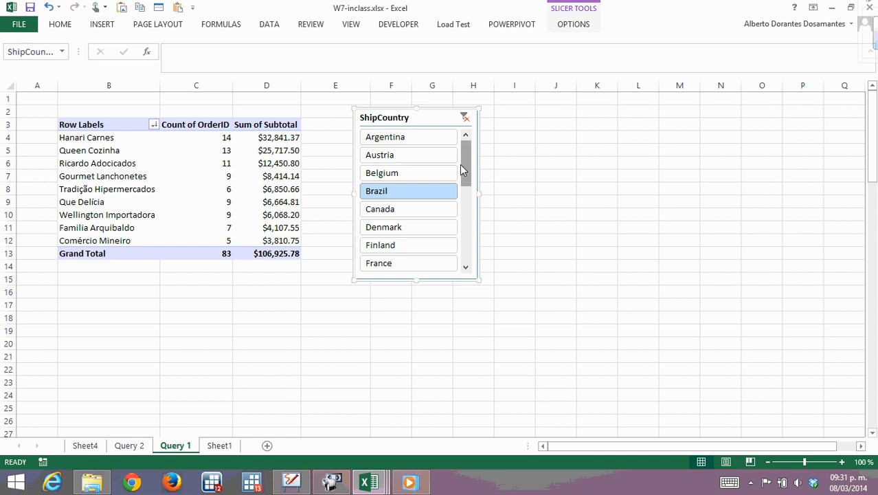
Try the ShipCountry slicer on Argentina, Belgium, Austria and Canada in turn, and clear its filter.
{"action": "left_click", "coordinate": [404, 135]}
{"action": "left_click", "coordinate": [392, 172]}
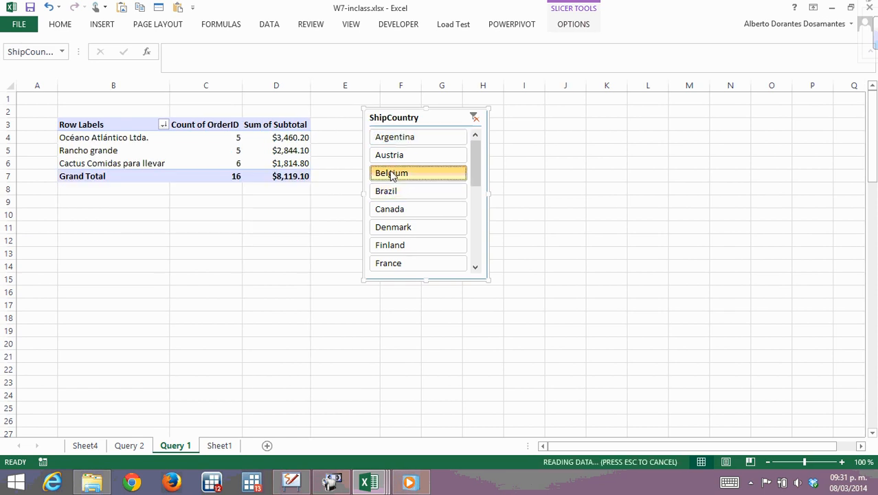
{"action": "left_click", "coordinate": [385, 157]}
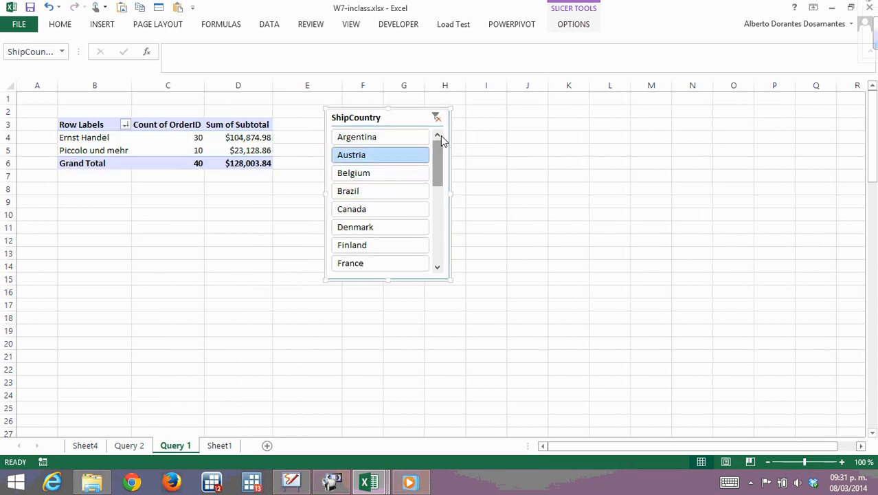
{"action": "left_click", "coordinate": [437, 119]}
{"action": "left_click", "coordinate": [448, 208]}
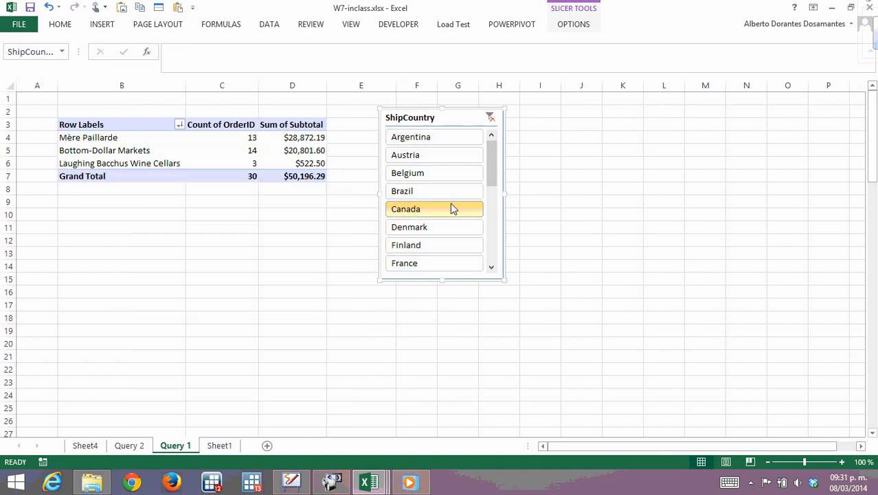
{"action": "left_click", "coordinate": [489, 118]}
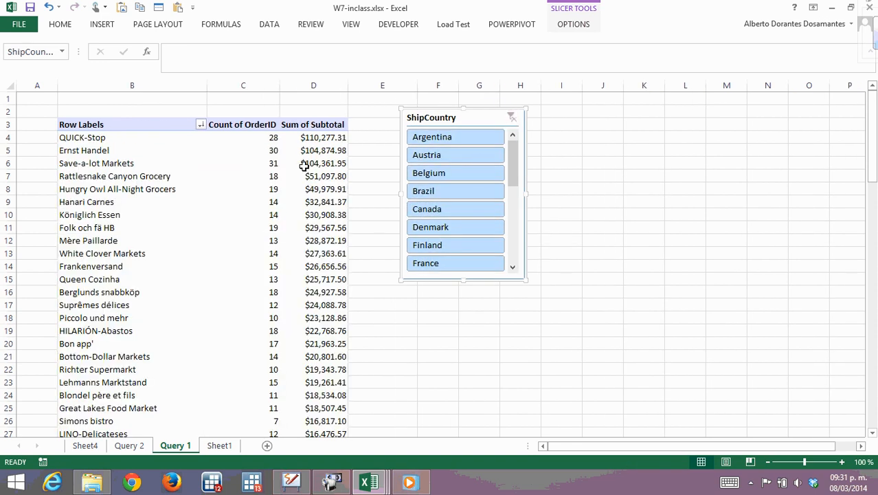
Move the ShipCountry slicer closer to the PivotTable and look through its list of countries.
{"action": "scroll", "coordinate": [207, 172], "scroll_direction": "down", "scroll_amount": 2}
{"action": "scroll", "coordinate": [216, 176], "scroll_direction": "up", "scroll_amount": 2}
{"action": "mouse_move", "coordinate": [512, 159]}
{"action": "left_mouse_down"}
{"action": "mouse_move", "coordinate": [513, 195]}
{"action": "mouse_move", "coordinate": [521, 173]}
{"action": "left_mouse_up"}
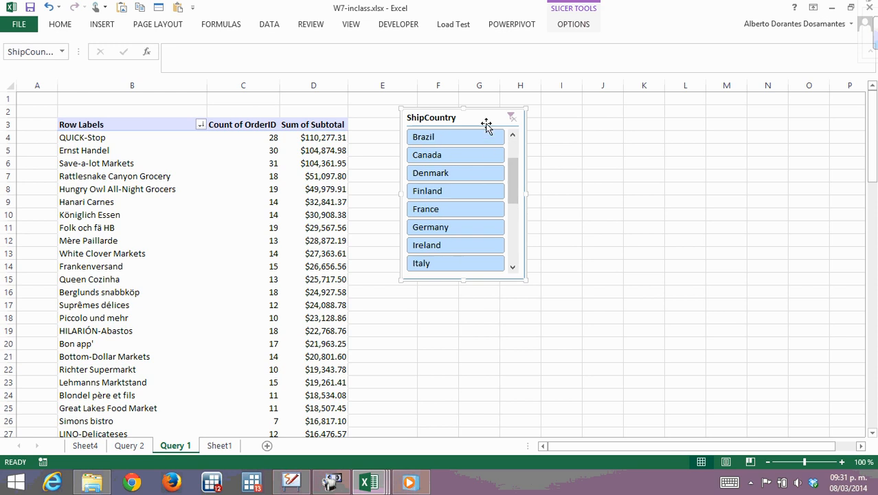
{"action": "left_click_drag", "start_coordinate": [486, 123], "coordinate": [455, 116]}
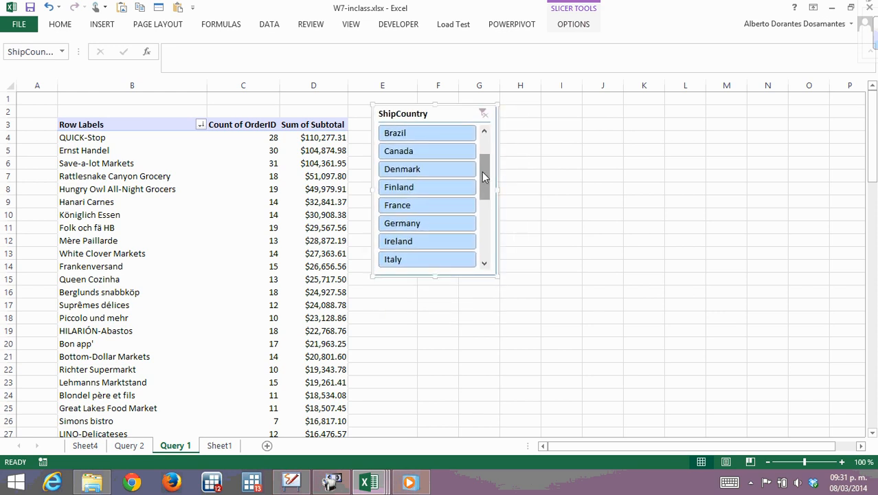
{"action": "left_click_drag", "start_coordinate": [482, 172], "coordinate": [478, 140]}
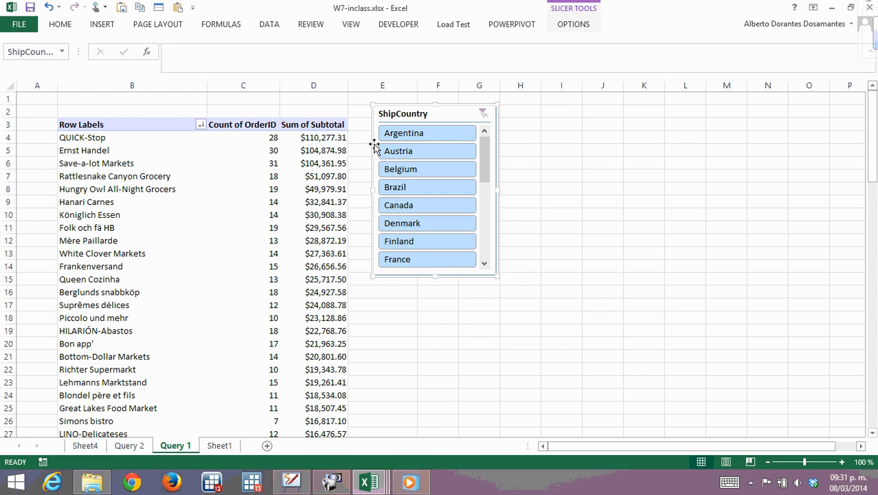
Try the slicer on Brazil and Finland individually, and filter the PivotTable to Argentina and Brazil together.
{"action": "left_click", "coordinate": [412, 187]}
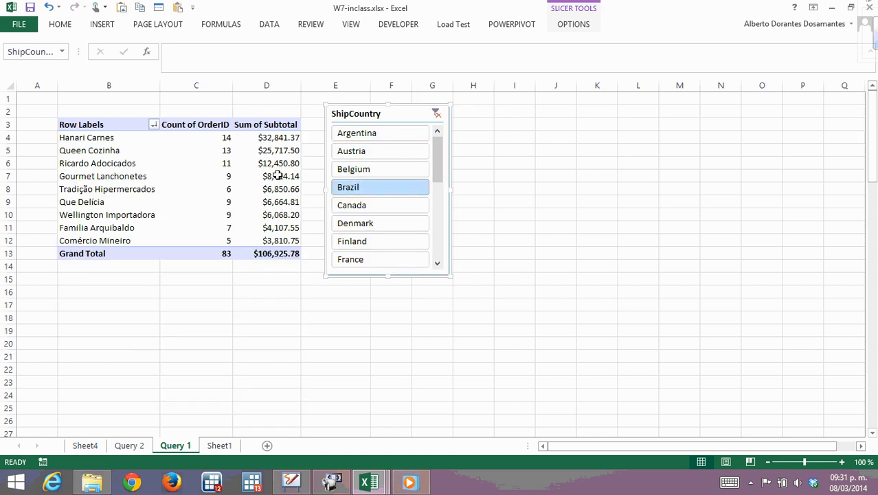
{"action": "left_click", "coordinate": [357, 241]}
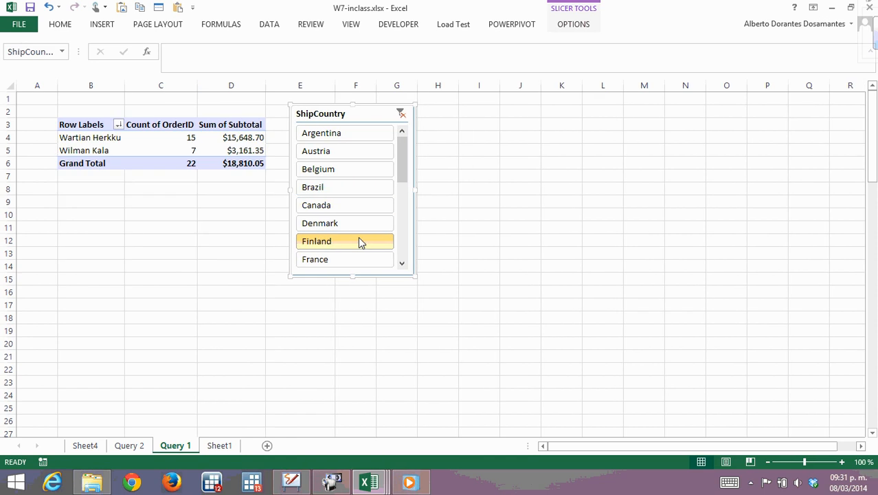
{"action": "left_click", "coordinate": [322, 134]}
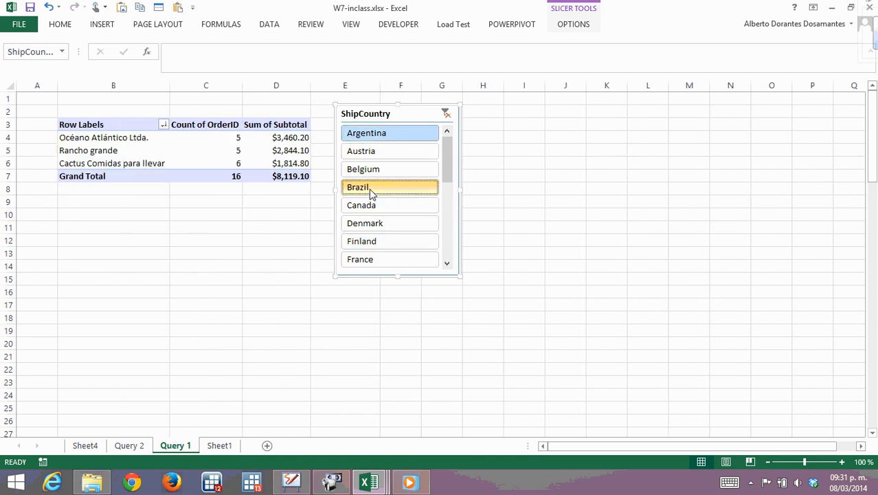
{"action": "left_click", "coordinate": [369, 189], "text": "ctrl"}
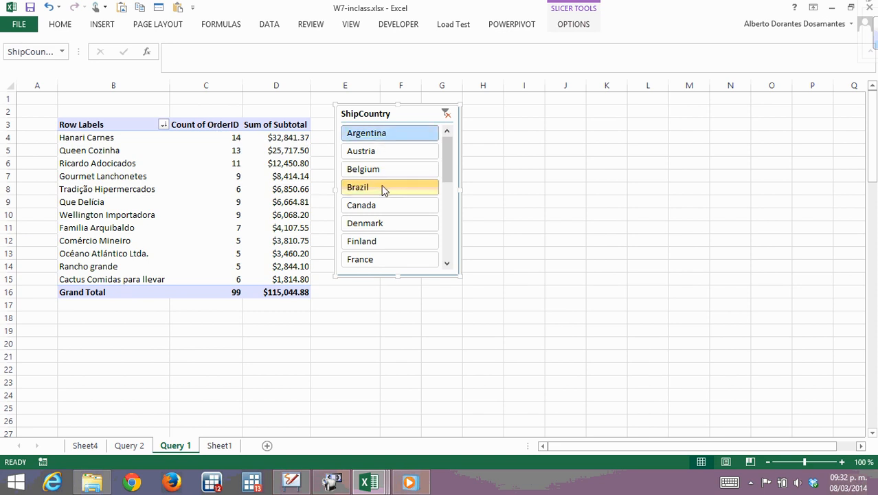
Examine which date fields the active tables and all tables offer for a timeline, without inserting one.
{"action": "left_click", "coordinate": [210, 152]}
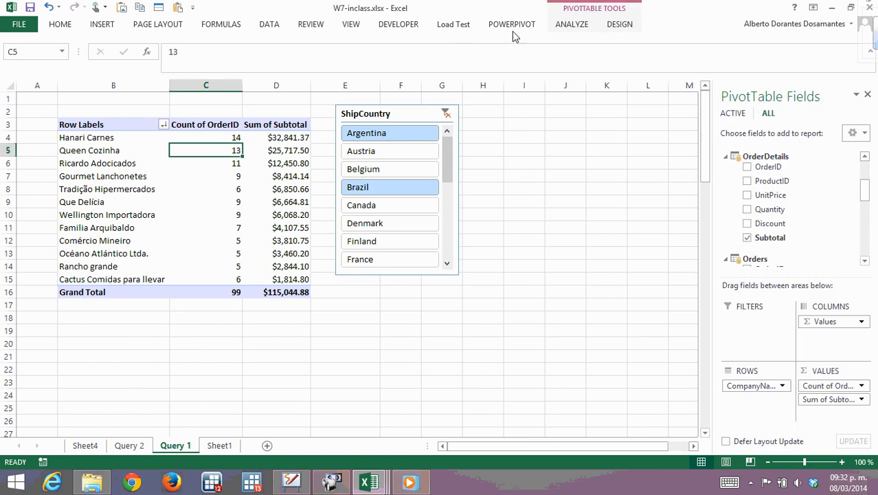
{"action": "left_click", "coordinate": [576, 26]}
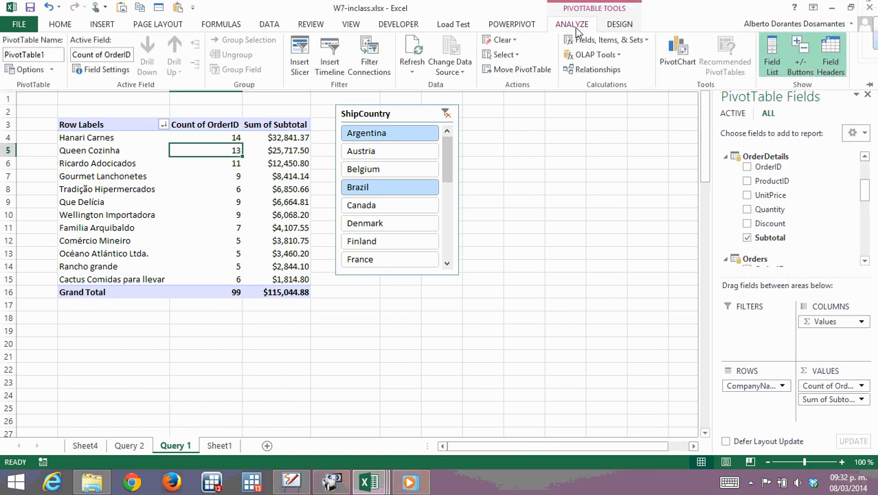
{"action": "left_click", "coordinate": [334, 76]}
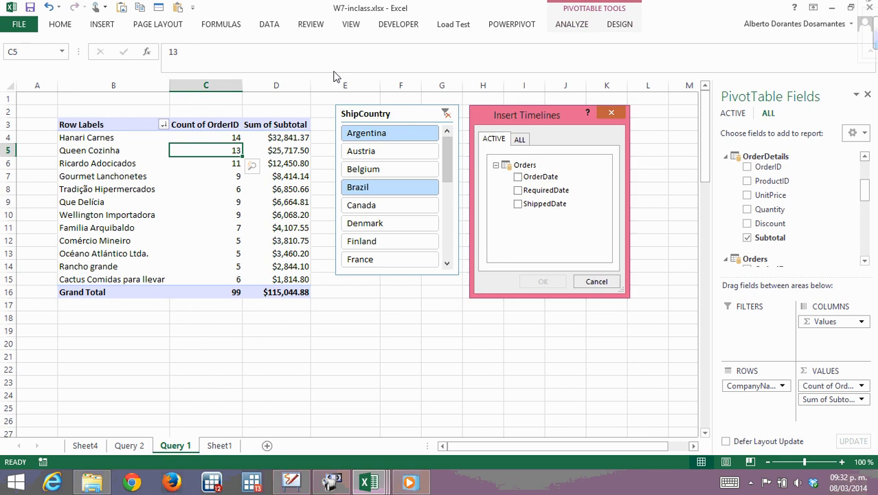
{"action": "left_click", "coordinate": [519, 139]}
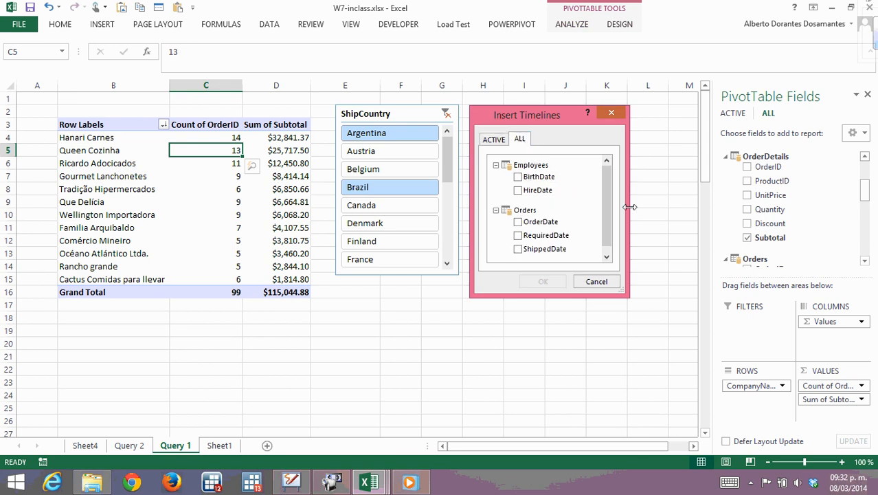
{"action": "left_click_drag", "start_coordinate": [606, 209], "coordinate": [604, 173]}
{"action": "left_click", "coordinate": [494, 139]}
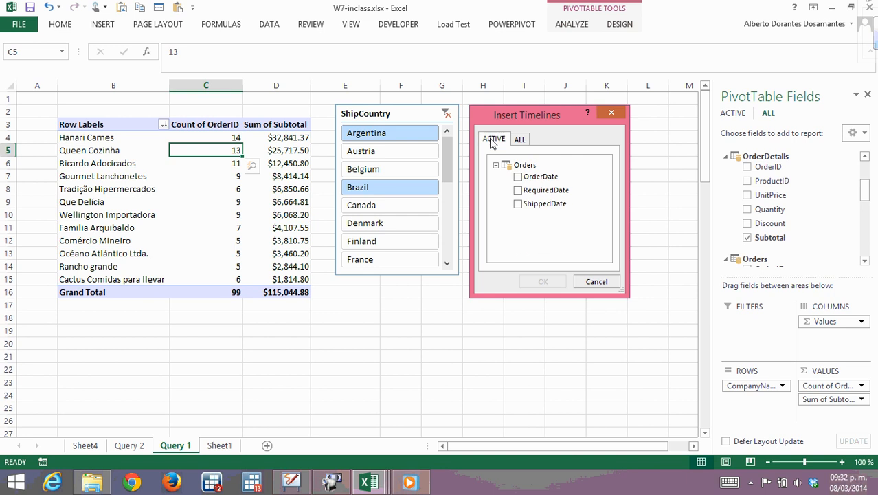
{"action": "left_click", "coordinate": [520, 139]}
{"action": "left_click", "coordinate": [492, 140]}
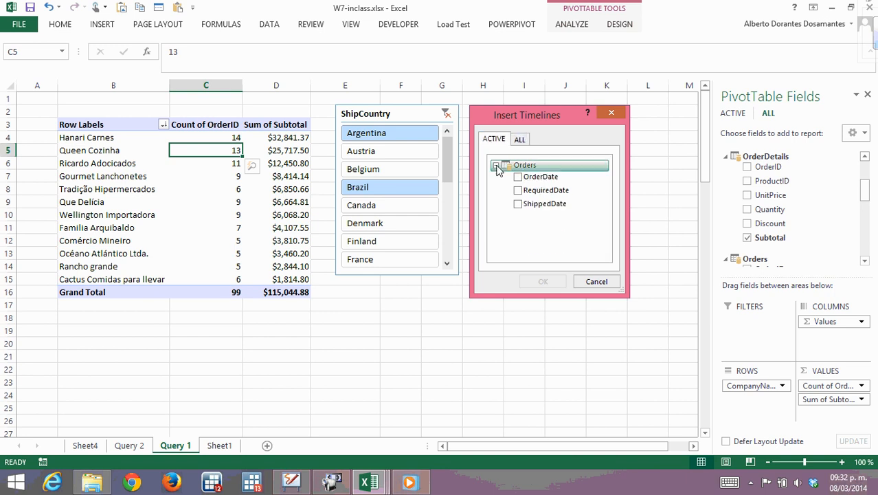
{"action": "left_click", "coordinate": [519, 139]}
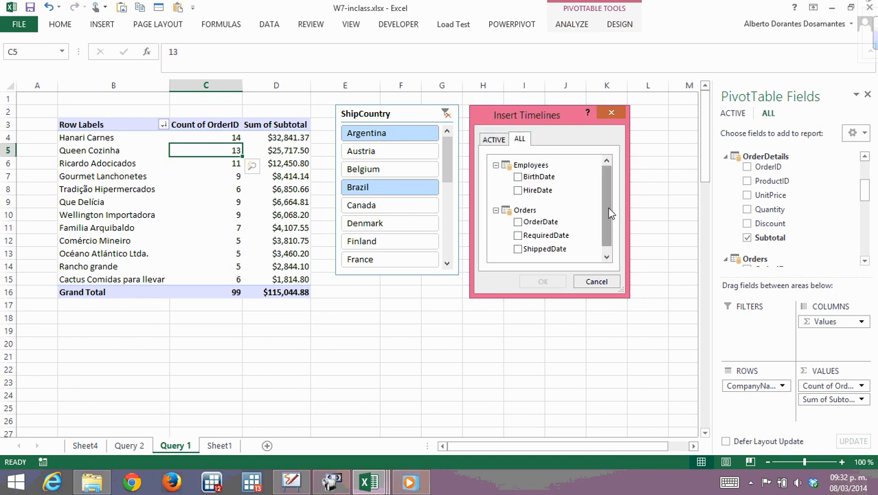
{"action": "left_click_drag", "start_coordinate": [609, 214], "coordinate": [604, 231]}
{"action": "left_click", "coordinate": [597, 281]}
Insert a slicer for CategoryName from the Categories1 table and place it beside the ShipCountry slicer.
{"action": "left_click", "coordinate": [213, 192]}
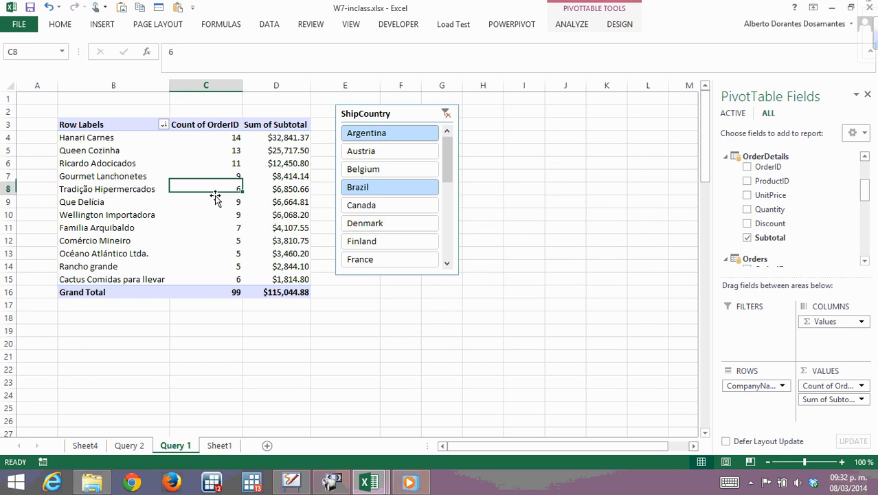
{"action": "left_click", "coordinate": [115, 182]}
{"action": "left_click", "coordinate": [132, 172]}
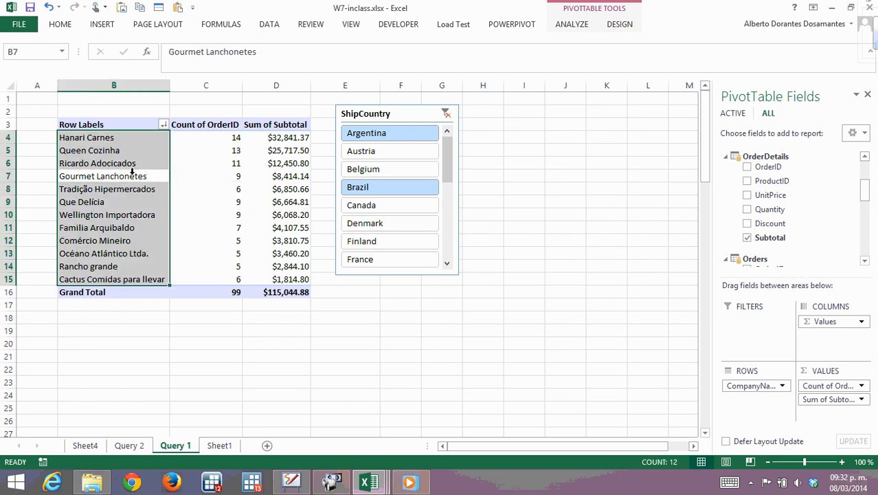
{"action": "left_click", "coordinate": [148, 239]}
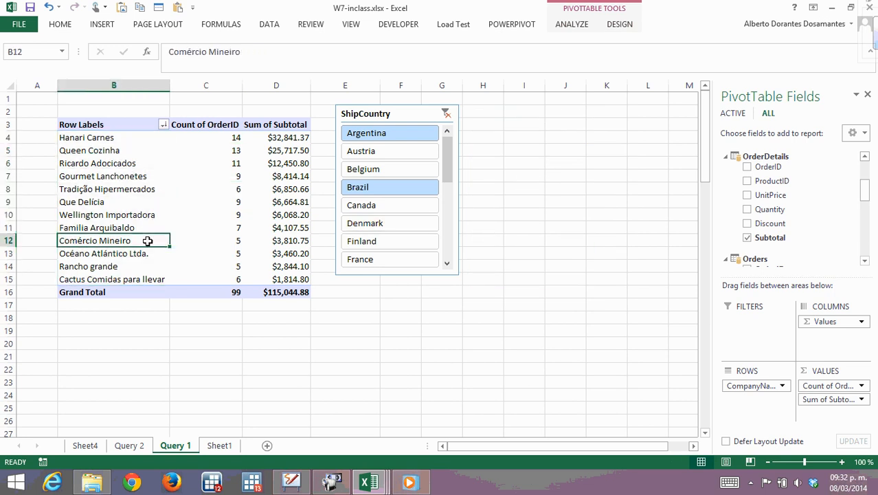
{"action": "left_click", "coordinate": [563, 25]}
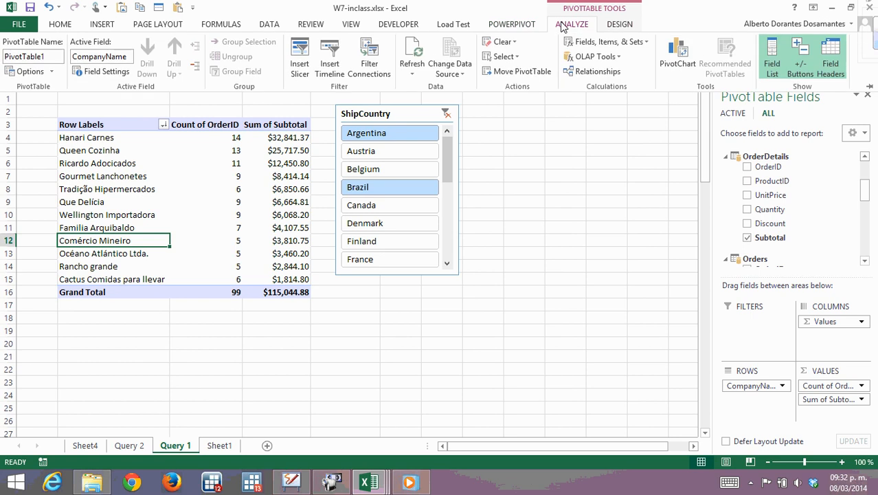
{"action": "left_click", "coordinate": [300, 67]}
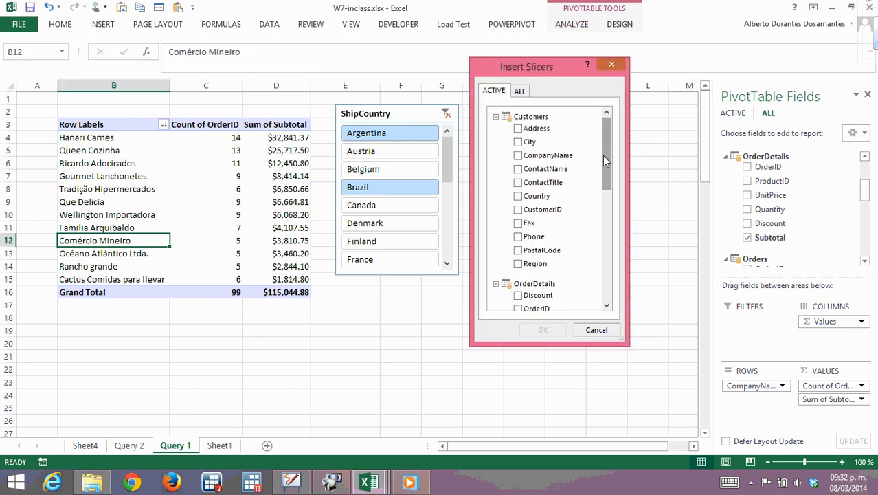
{"action": "left_click_drag", "start_coordinate": [603, 157], "coordinate": [581, 124]}
{"action": "left_click", "coordinate": [520, 91]}
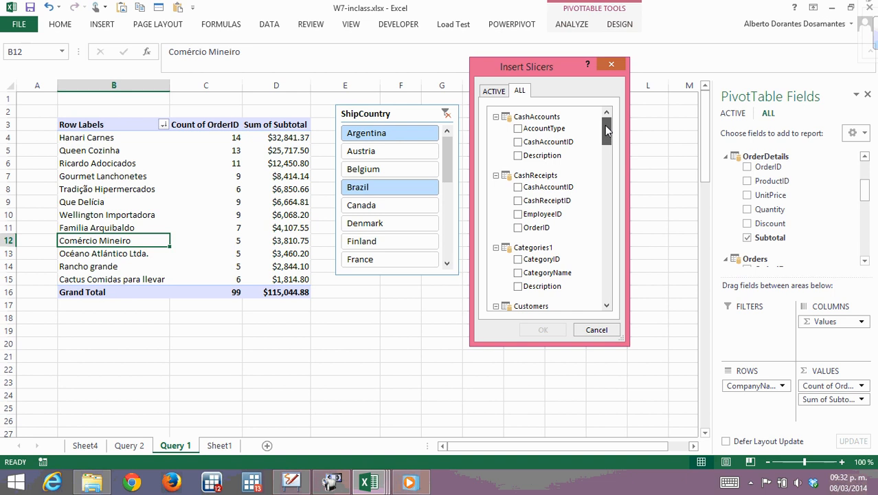
{"action": "left_click_drag", "start_coordinate": [605, 125], "coordinate": [604, 146]}
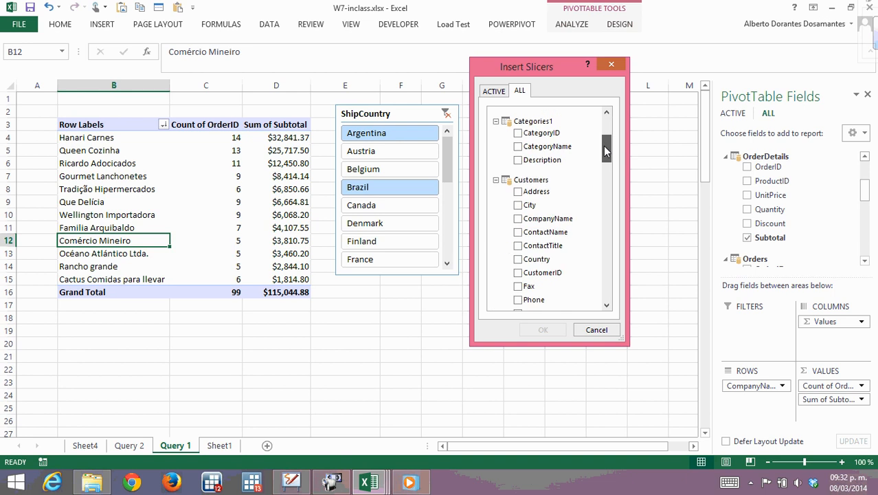
{"action": "left_click", "coordinate": [518, 147]}
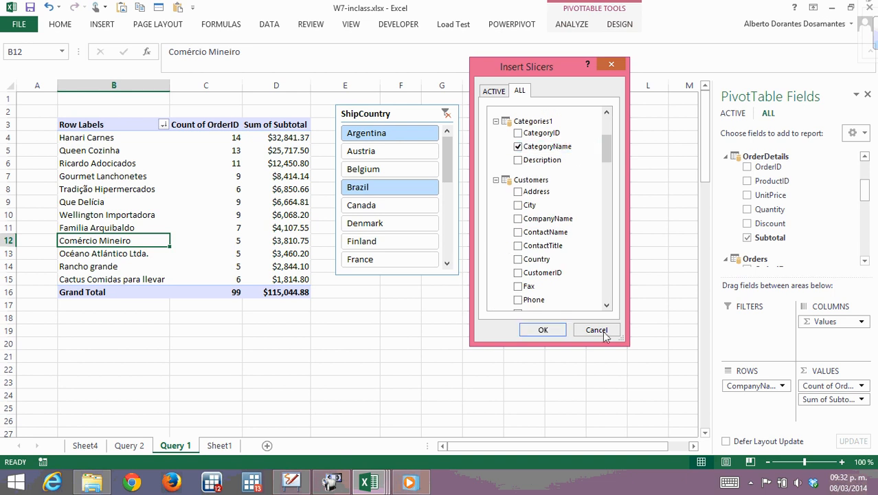
{"action": "left_click", "coordinate": [543, 329]}
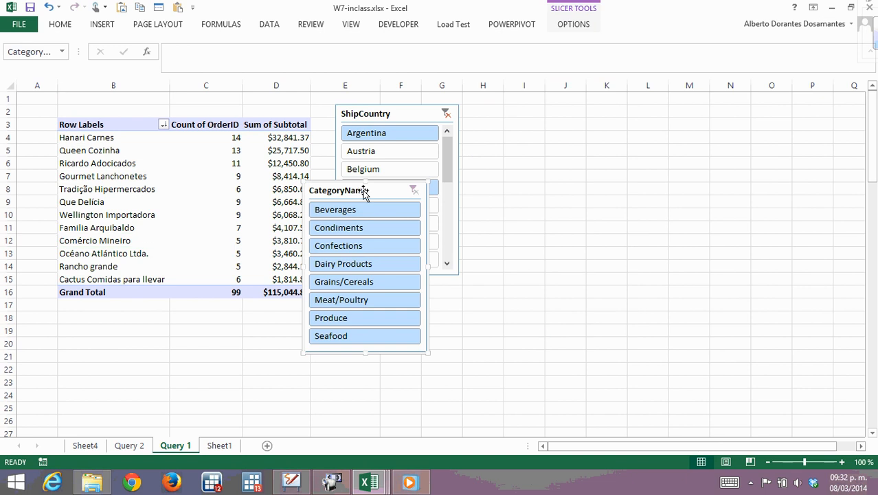
{"action": "left_click_drag", "start_coordinate": [365, 193], "coordinate": [528, 121]}
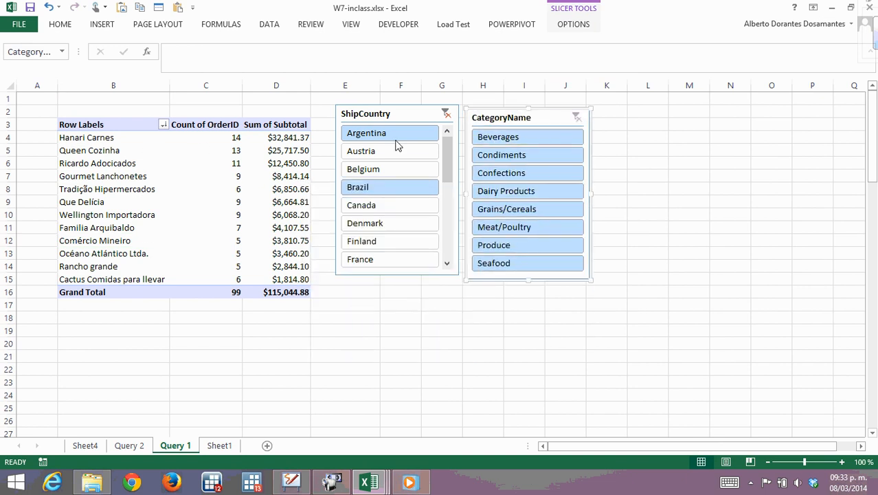
Try the CategoryName slicer on Beverages, switch ShipCountry to Belgium, and clear the category filter.
{"action": "left_click", "coordinate": [505, 142]}
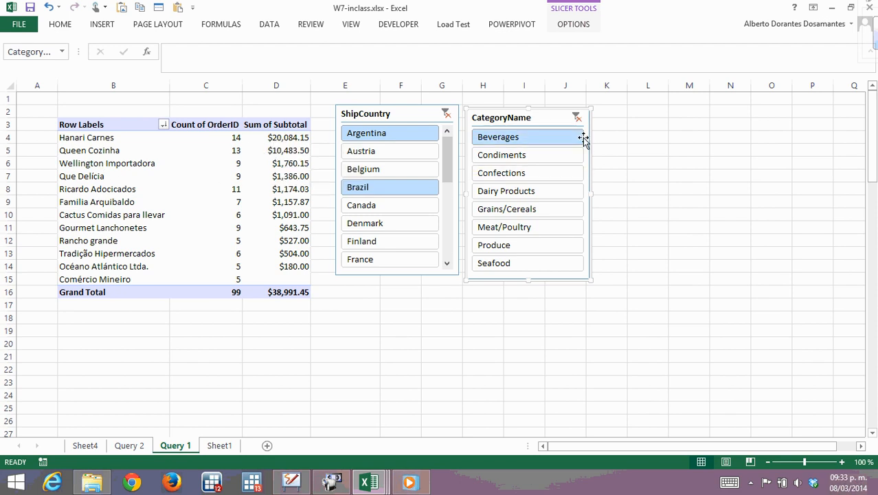
{"action": "left_click", "coordinate": [577, 118]}
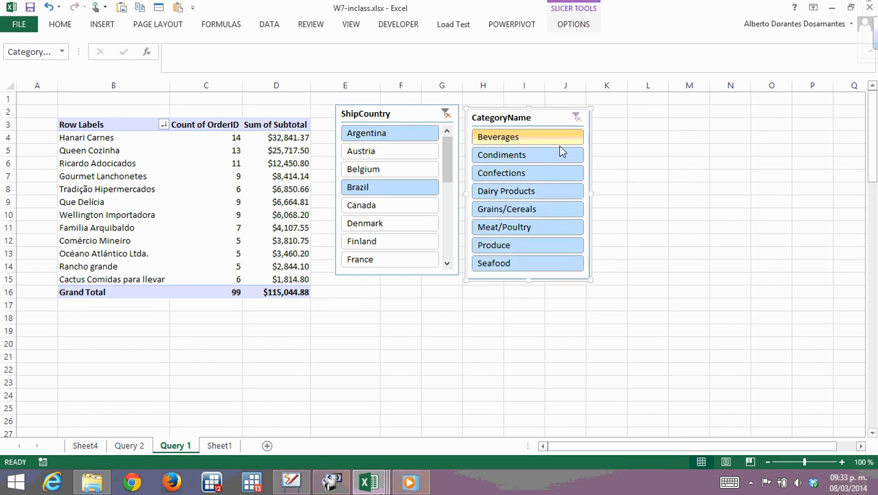
{"action": "left_click", "coordinate": [502, 139]}
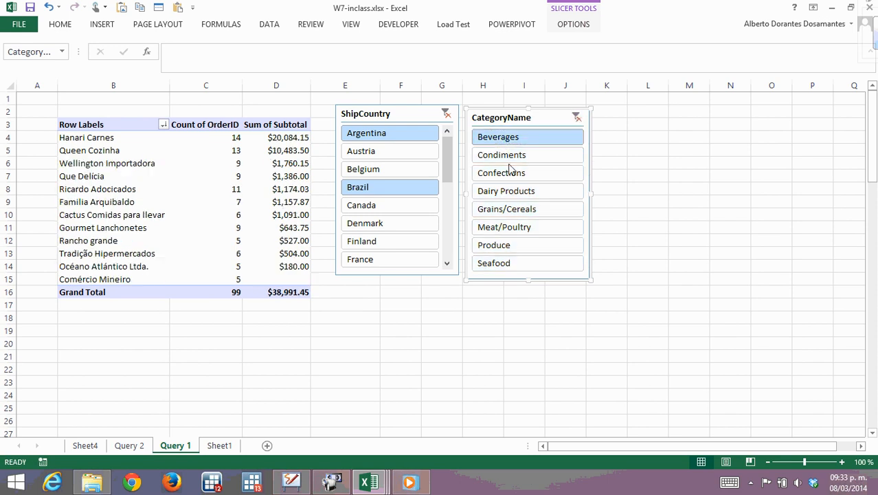
{"action": "left_click", "coordinate": [388, 171]}
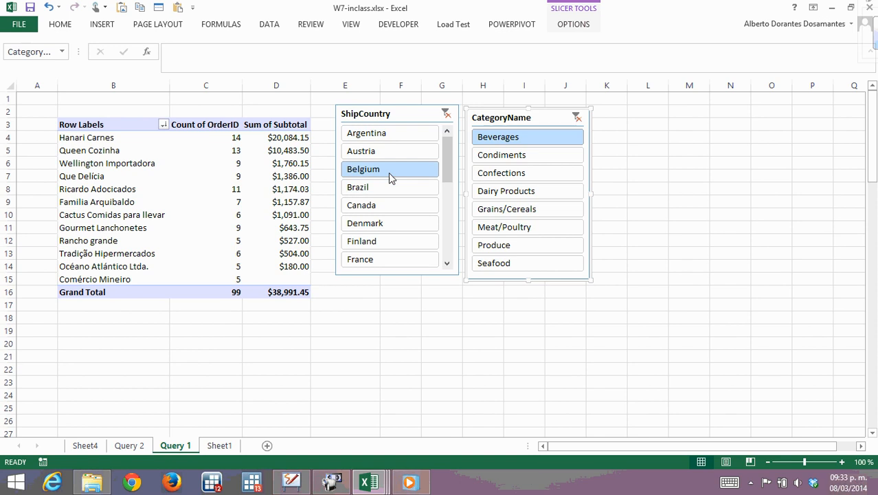
{"action": "left_click", "coordinate": [540, 117]}
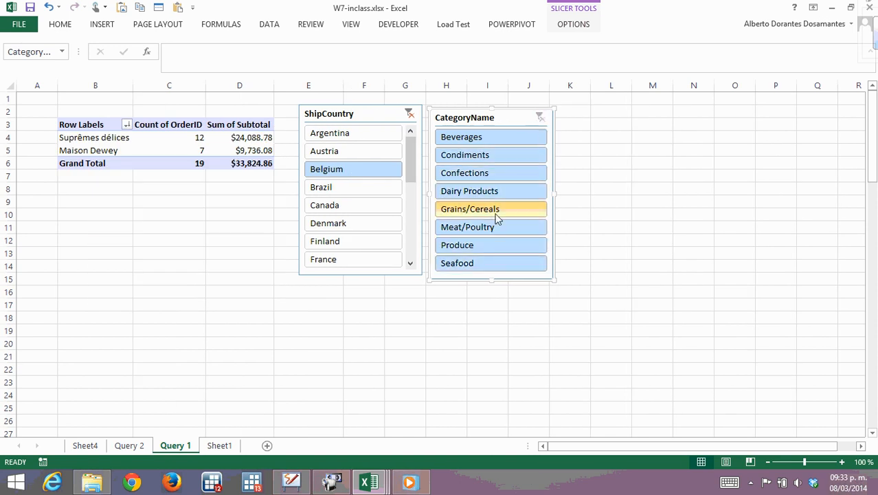
Try the ShipCountry slicer on Austria, Brazil and Finland in turn.
{"action": "left_click", "coordinate": [336, 154]}
{"action": "left_click", "coordinate": [328, 191]}
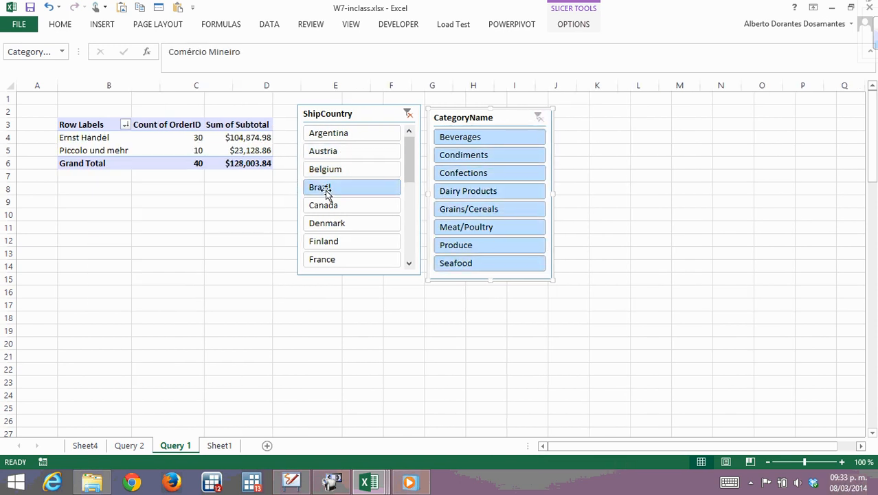
{"action": "left_click", "coordinate": [369, 241]}
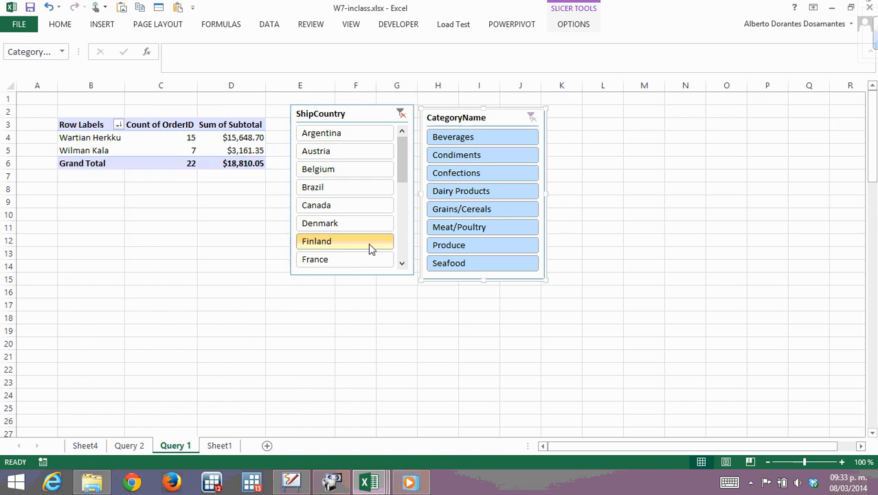
Filter the PivotTable to ShipCountry Mexico and the categories Beverages, Confections and Meat/Poultry.
{"action": "left_click_drag", "start_coordinate": [399, 149], "coordinate": [394, 215]}
{"action": "left_click", "coordinate": [314, 151]}
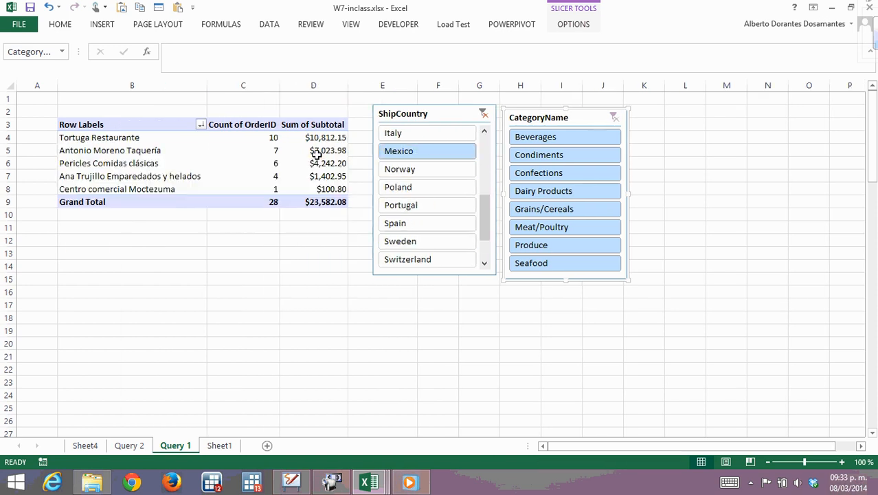
{"action": "left_click", "coordinate": [537, 141]}
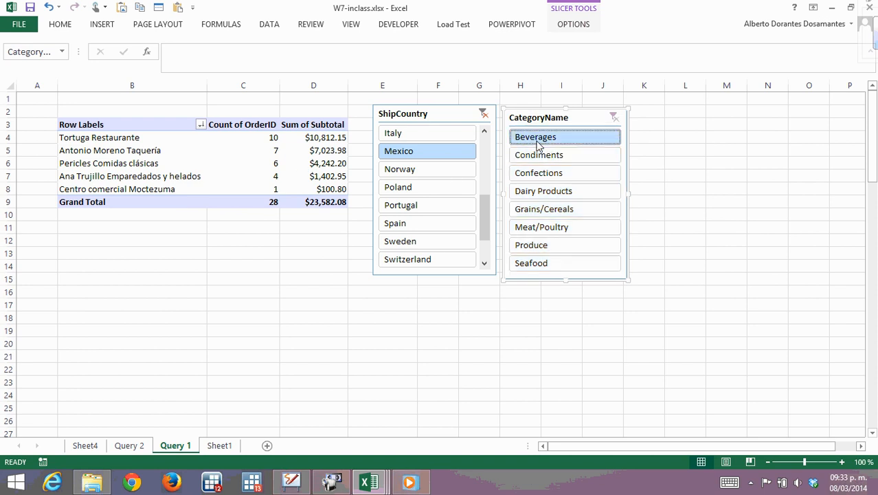
{"action": "left_click", "coordinate": [541, 173]}
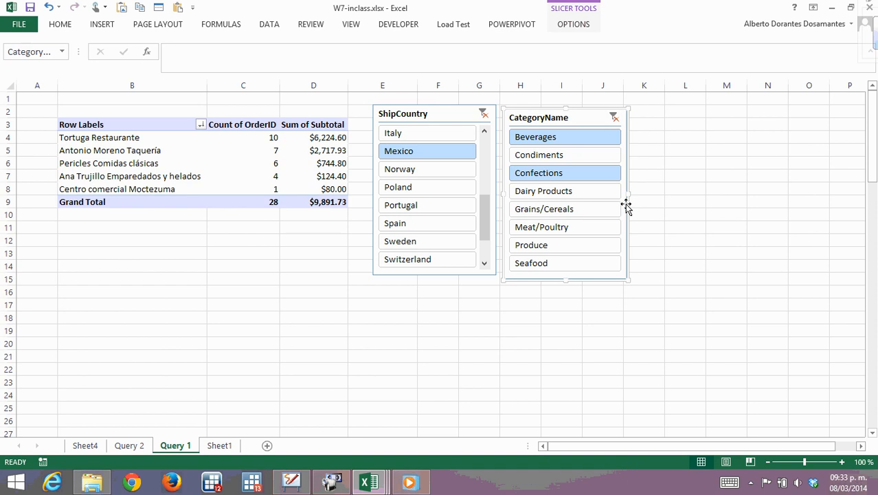
{"action": "left_click", "coordinate": [549, 232], "text": "ctrl"}
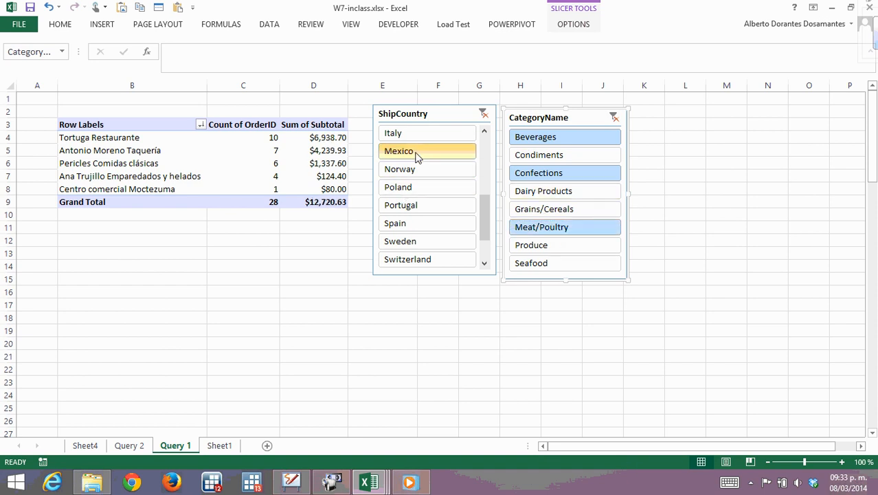
Add USA to the Mexico selection in the ShipCountry slicer.
{"action": "scroll", "coordinate": [481, 227], "scroll_direction": "down", "scroll_amount": 2}
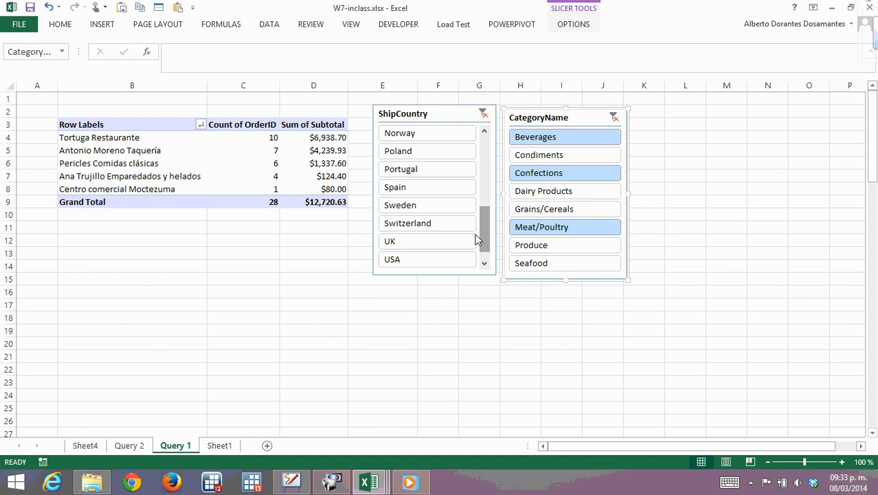
{"action": "left_click", "coordinate": [393, 258]}
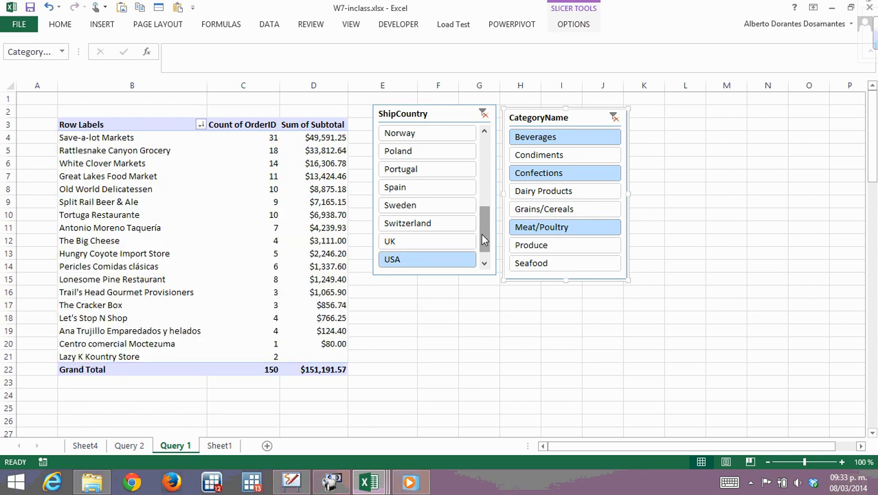
{"action": "mouse_move", "coordinate": [483, 234]}
{"action": "left_mouse_down"}
{"action": "mouse_move", "coordinate": [485, 205]}
{"action": "mouse_move", "coordinate": [485, 229]}
{"action": "left_mouse_up"}
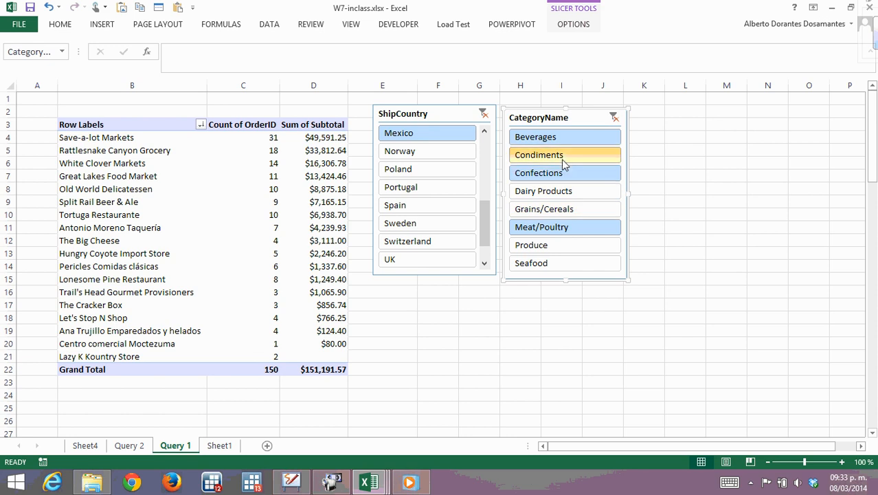
Insert a clustered column PivotChart based on the customer PivotTable.
{"action": "left_click", "coordinate": [130, 150]}
{"action": "left_click", "coordinate": [179, 199]}
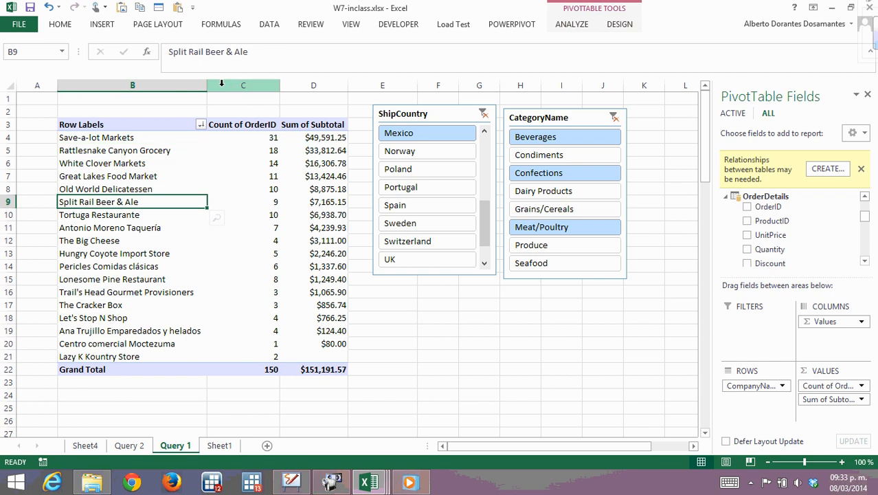
{"action": "left_click", "coordinate": [105, 26]}
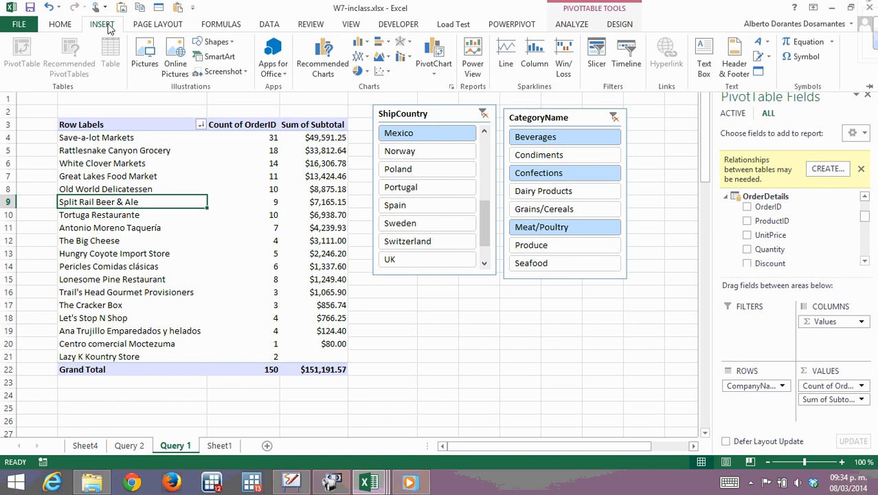
{"action": "left_click", "coordinate": [119, 201]}
{"action": "left_click", "coordinate": [114, 163]}
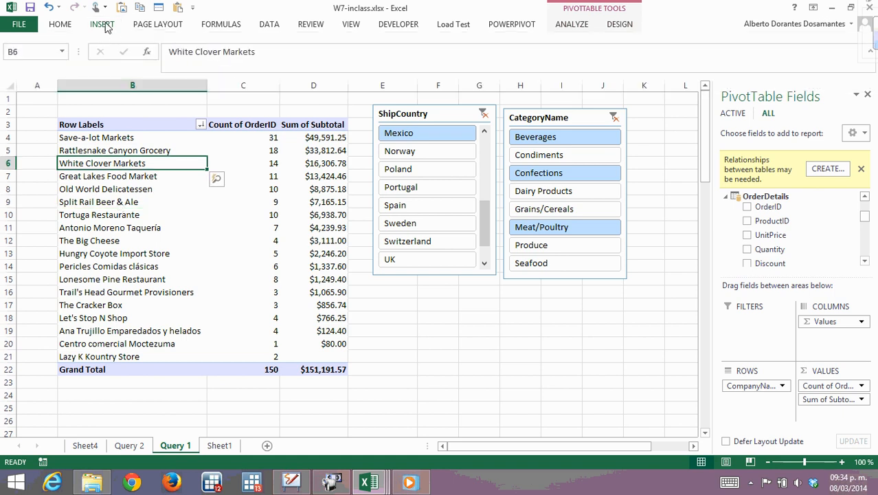
{"action": "left_click", "coordinate": [101, 24]}
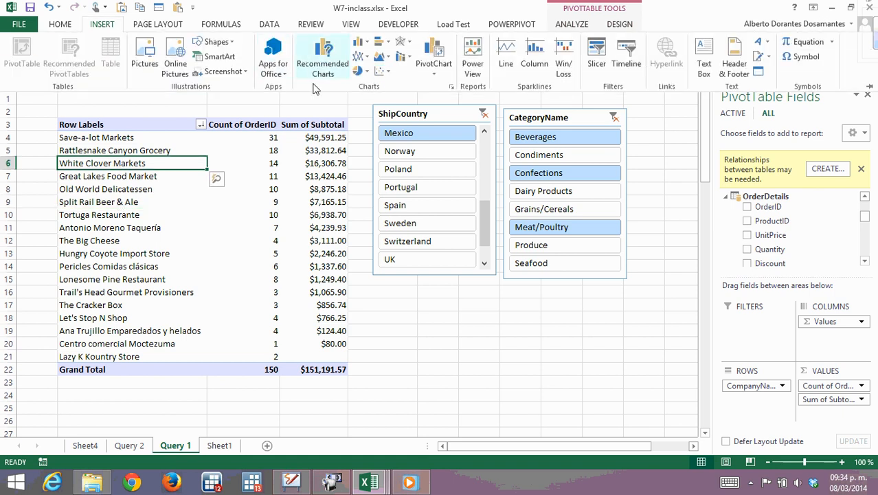
{"action": "left_click", "coordinate": [343, 76]}
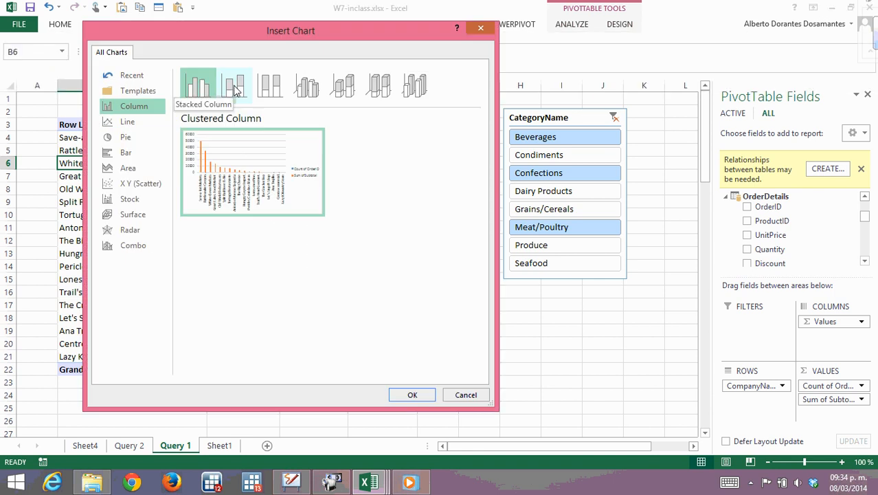
{"action": "left_click", "coordinate": [244, 92]}
{"action": "left_click", "coordinate": [198, 95]}
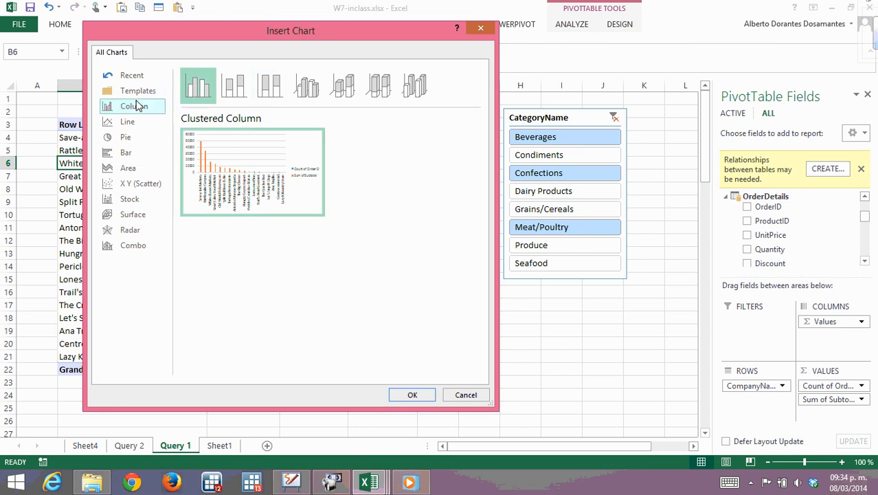
{"action": "left_click", "coordinate": [410, 396]}
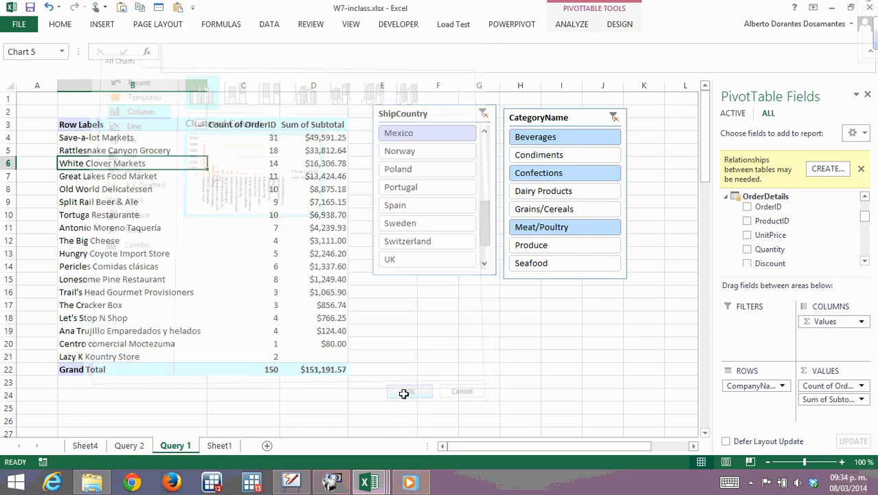
Make the PivotChart taller and reposition it beside the PivotTable, over the lower part of the slicers.
{"action": "left_click_drag", "start_coordinate": [357, 183], "coordinate": [441, 211]}
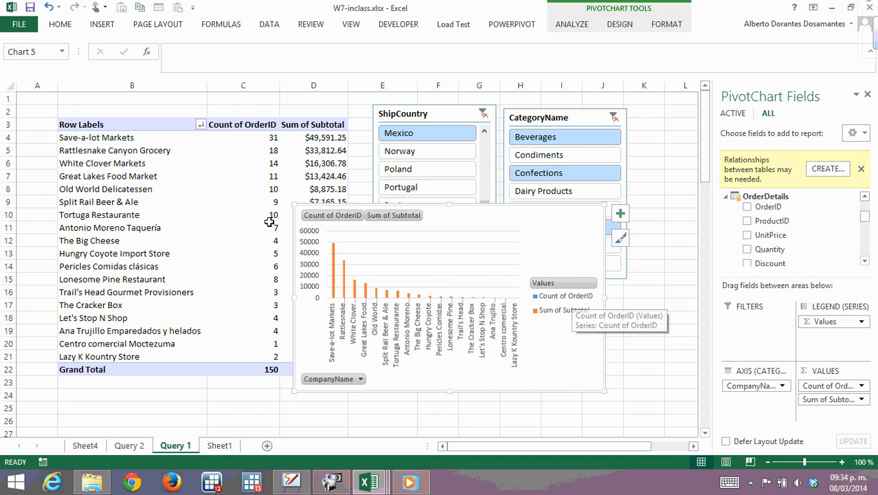
{"action": "left_click", "coordinate": [271, 138]}
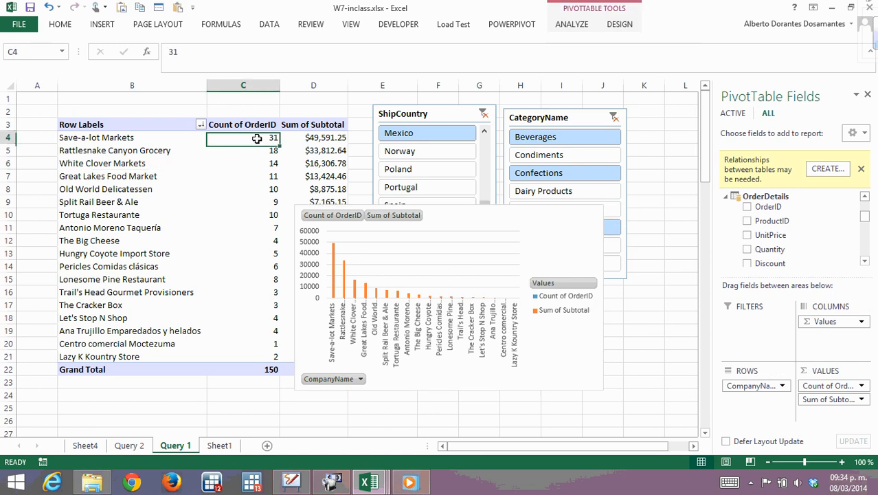
{"action": "left_click", "coordinate": [316, 139]}
{"action": "left_click", "coordinate": [318, 164]}
{"action": "left_click", "coordinate": [449, 205]}
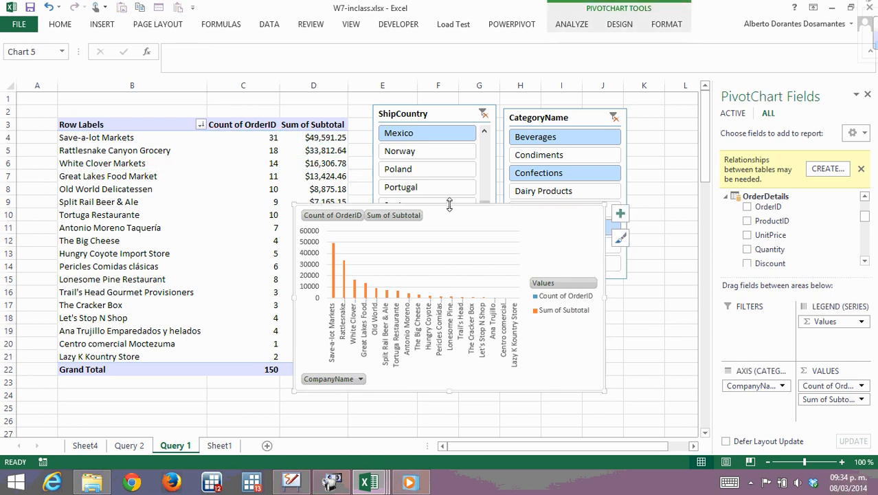
{"action": "left_click_drag", "start_coordinate": [450, 205], "coordinate": [400, 138]}
{"action": "left_click_drag", "start_coordinate": [457, 152], "coordinate": [512, 195]}
{"action": "left_click", "coordinate": [327, 150]}
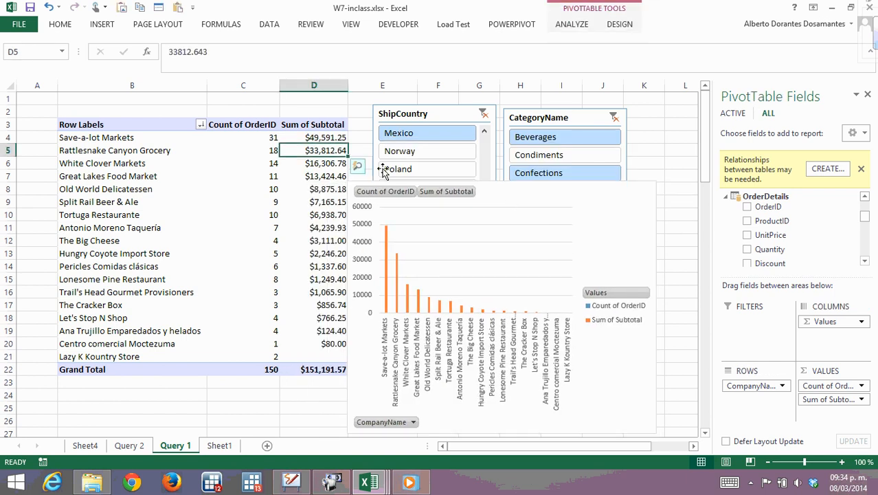
Try the ShipCountry slicer on Norway, return it to Mexico alone, and move the PivotChart directly below the PivotTable.
{"action": "left_click", "coordinate": [411, 154]}
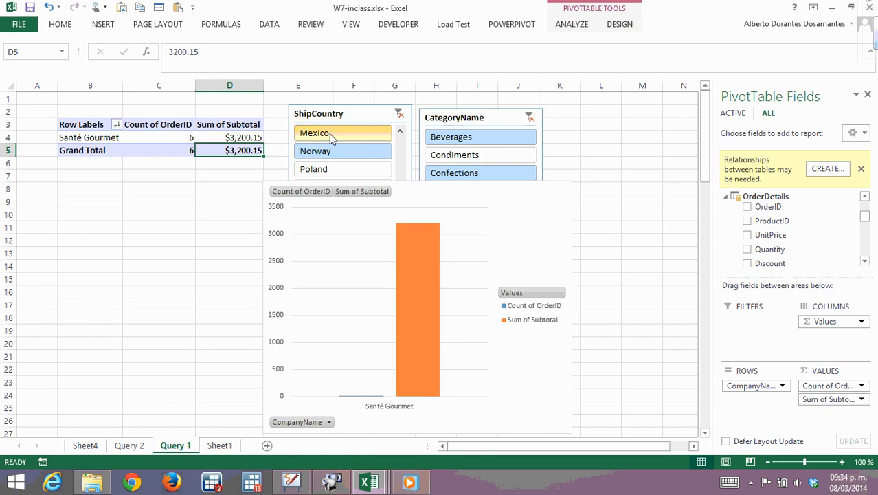
{"action": "left_click", "coordinate": [329, 134]}
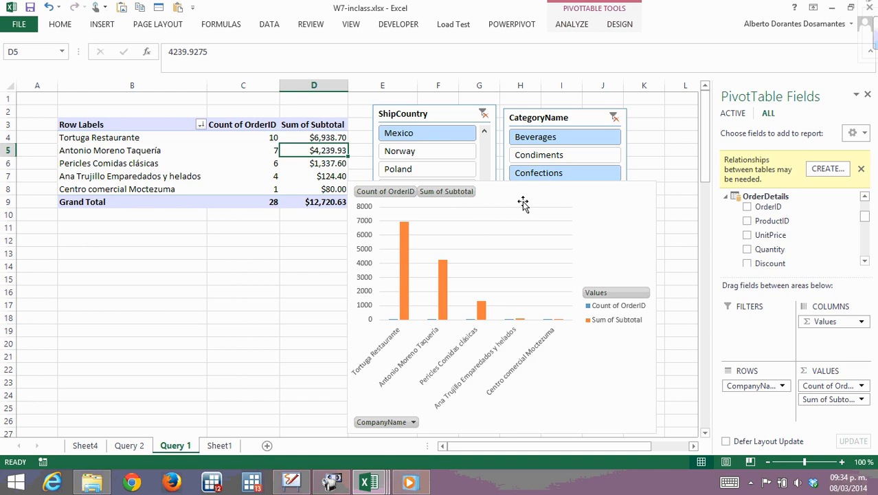
{"action": "left_click_drag", "start_coordinate": [519, 199], "coordinate": [202, 229]}
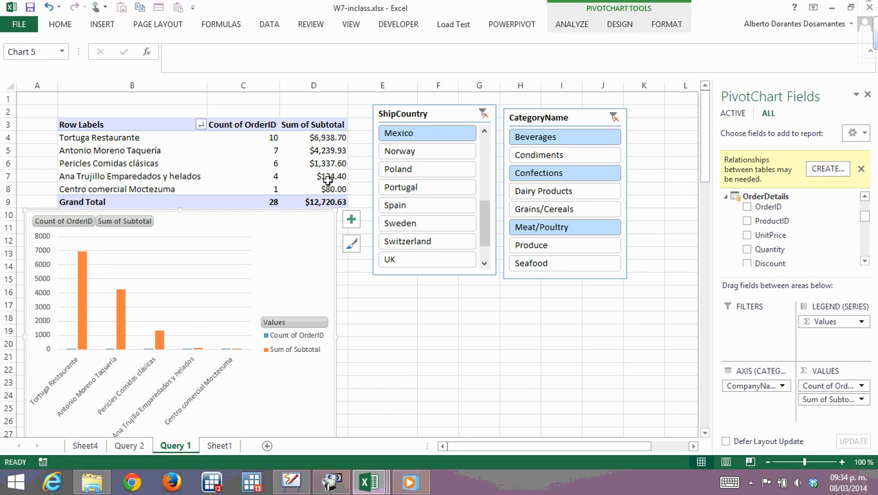